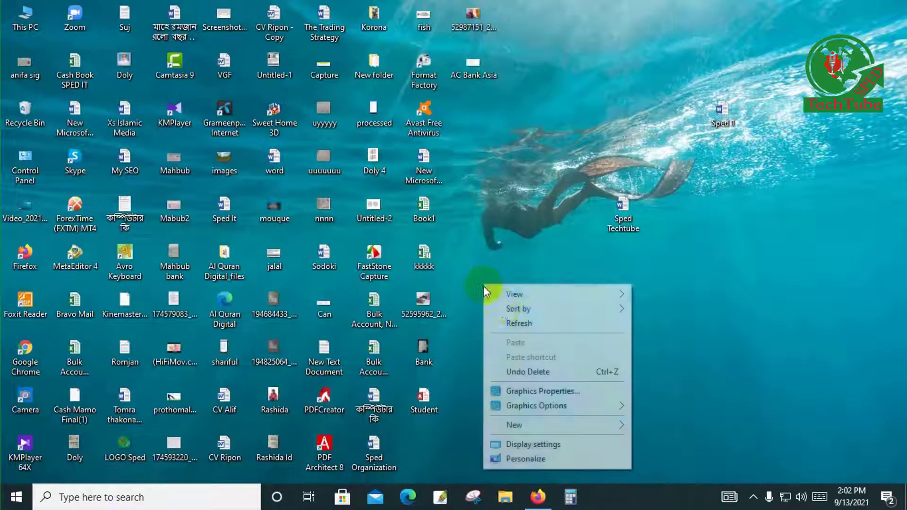
Refresh the Windows desktop repeatedly
{"action": "left_click", "coordinate": [511, 322]}
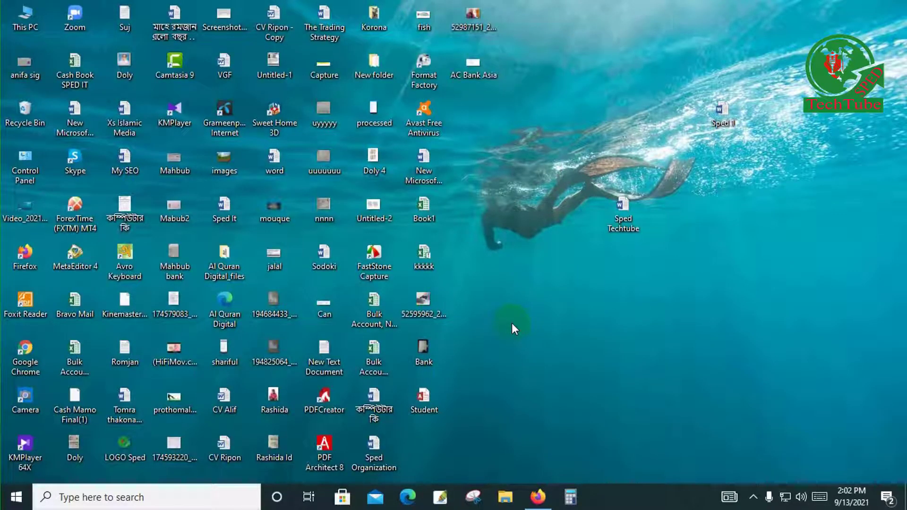
{"action": "right_click", "coordinate": [512, 322]}
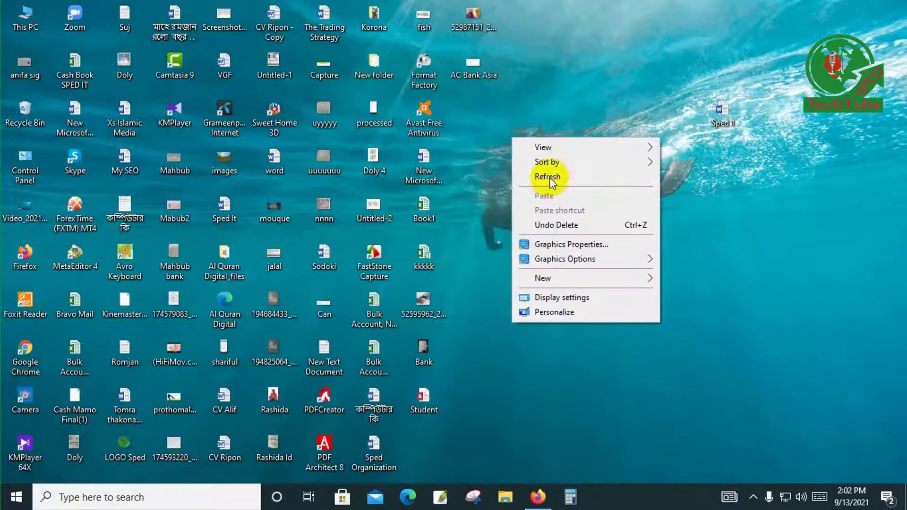
{"action": "left_click", "coordinate": [543, 176]}
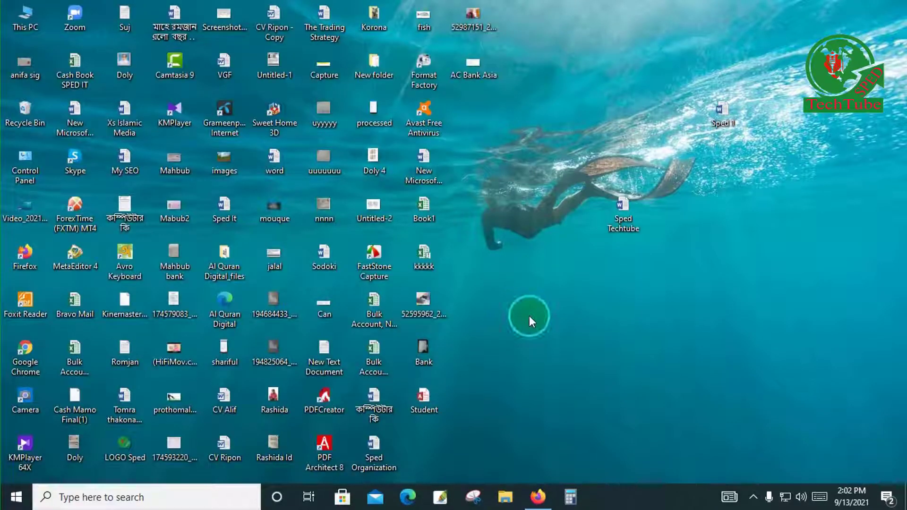
{"action": "right_click", "coordinate": [529, 316]}
{"action": "left_click", "coordinate": [554, 173]}
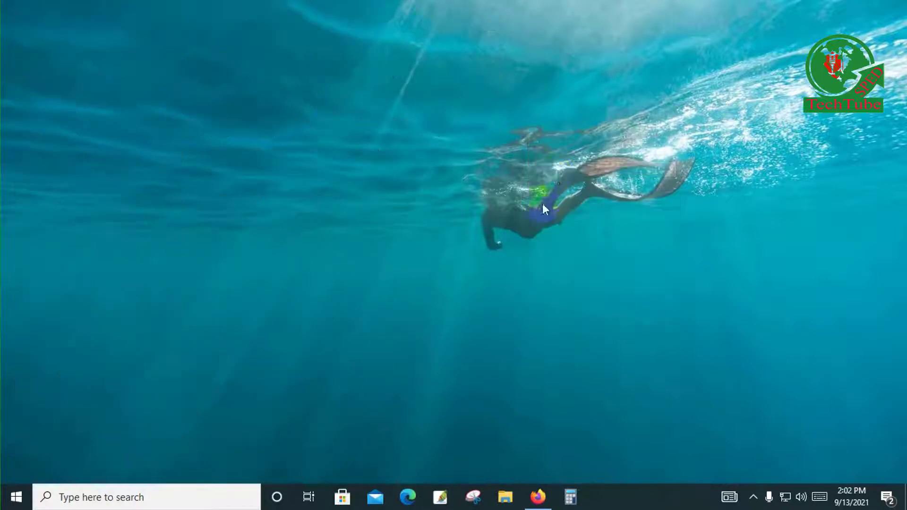
{"action": "right_click", "coordinate": [527, 252]}
{"action": "left_click", "coordinate": [555, 293]}
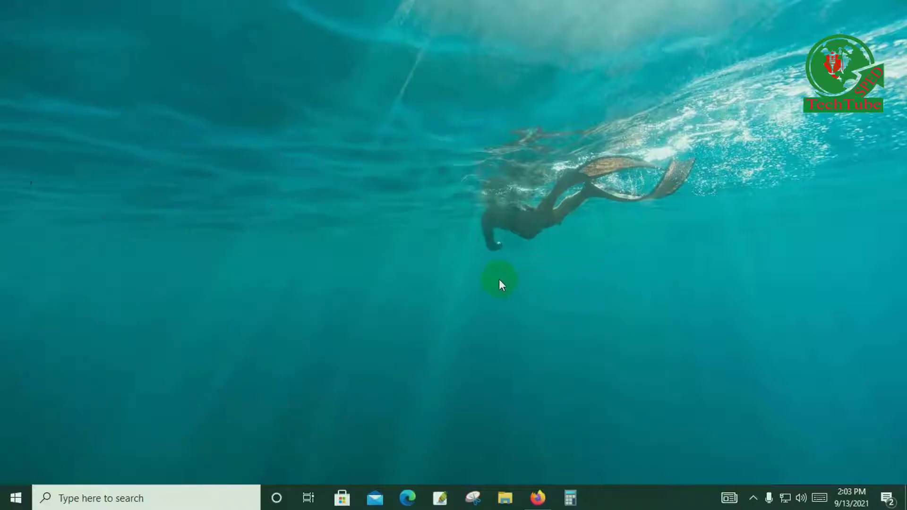
{"action": "right_click", "coordinate": [501, 282]}
{"action": "left_click", "coordinate": [530, 319]}
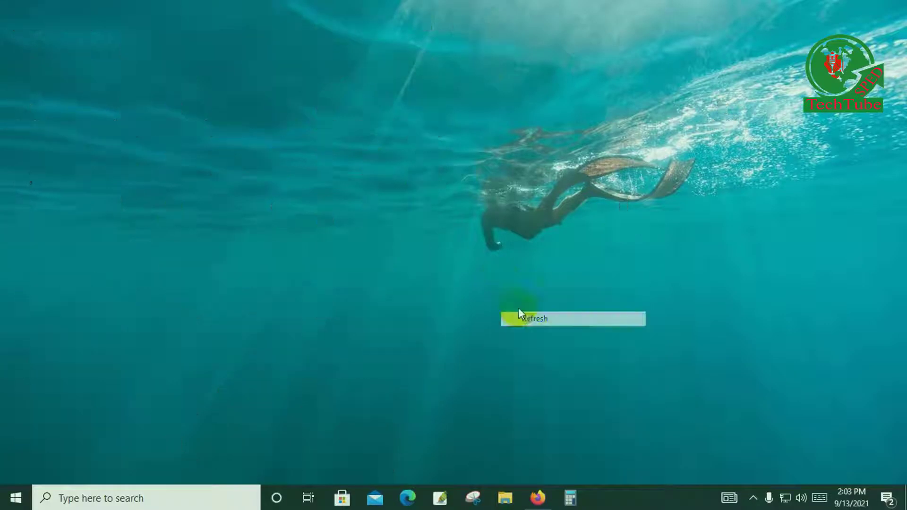
{"action": "right_click", "coordinate": [494, 289]}
{"action": "left_click", "coordinate": [526, 329]}
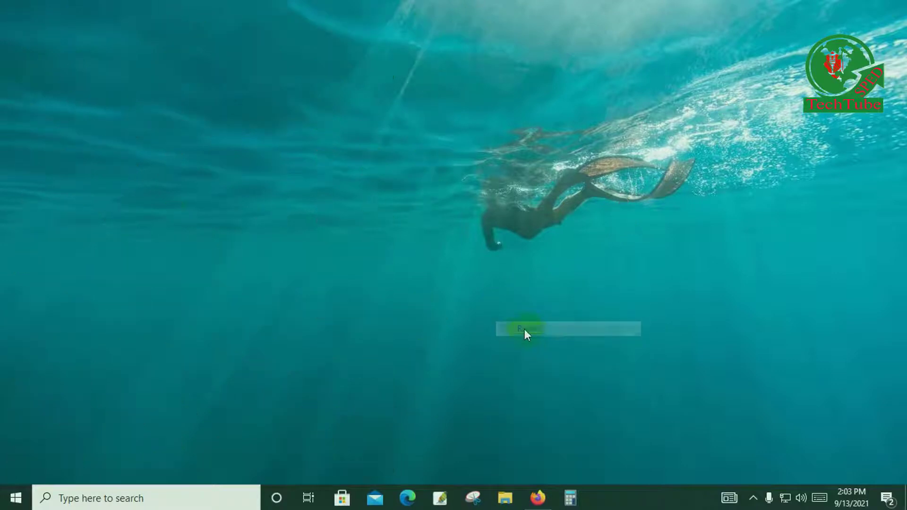
{"action": "right_click", "coordinate": [496, 284]}
{"action": "left_click", "coordinate": [525, 321]}
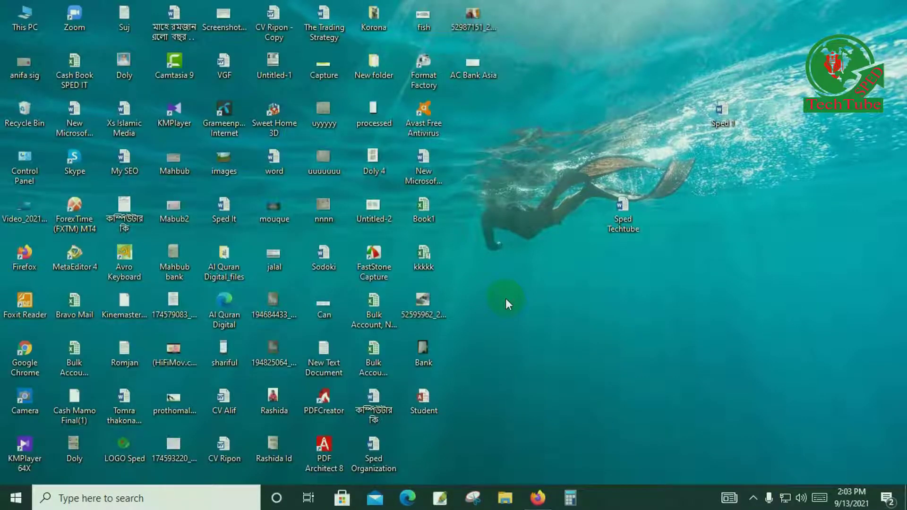
{"action": "right_click", "coordinate": [505, 299]}
{"action": "left_click", "coordinate": [535, 338]}
{"action": "right_click", "coordinate": [515, 296]}
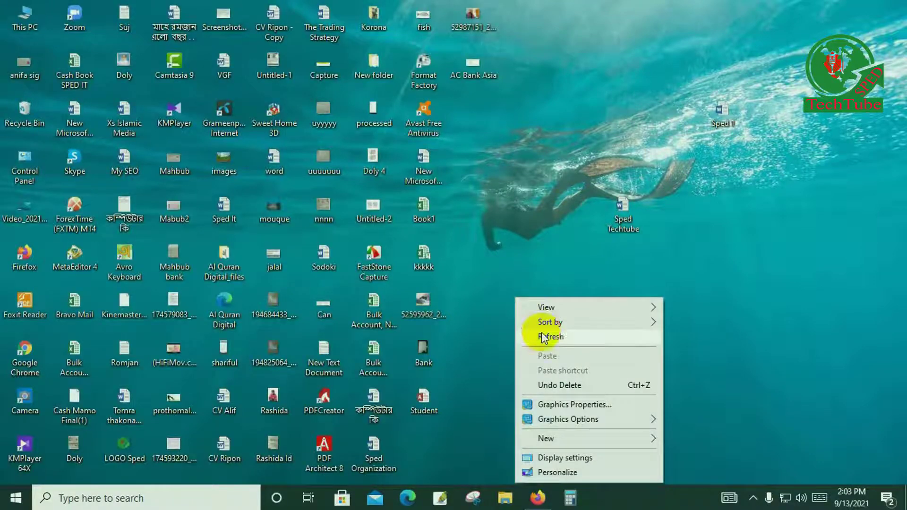
{"action": "left_click", "coordinate": [543, 336]}
{"action": "right_click", "coordinate": [496, 228]}
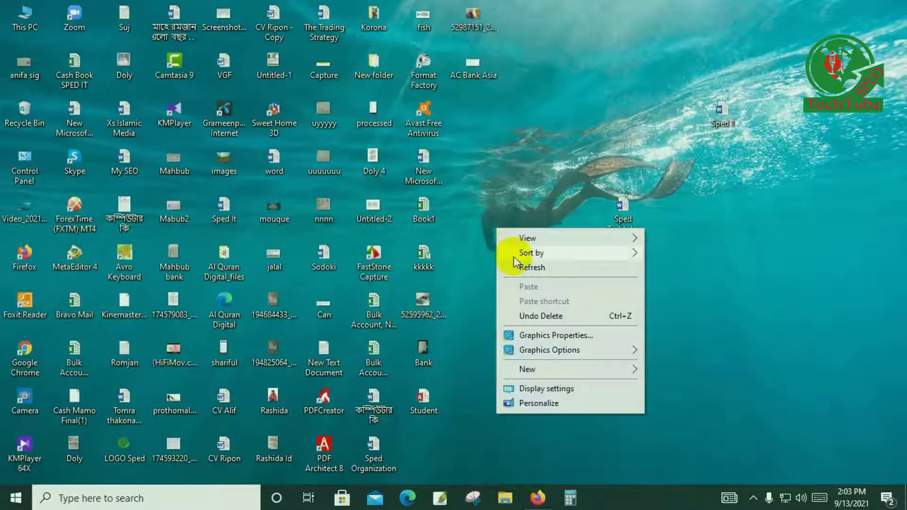
{"action": "left_click", "coordinate": [520, 267]}
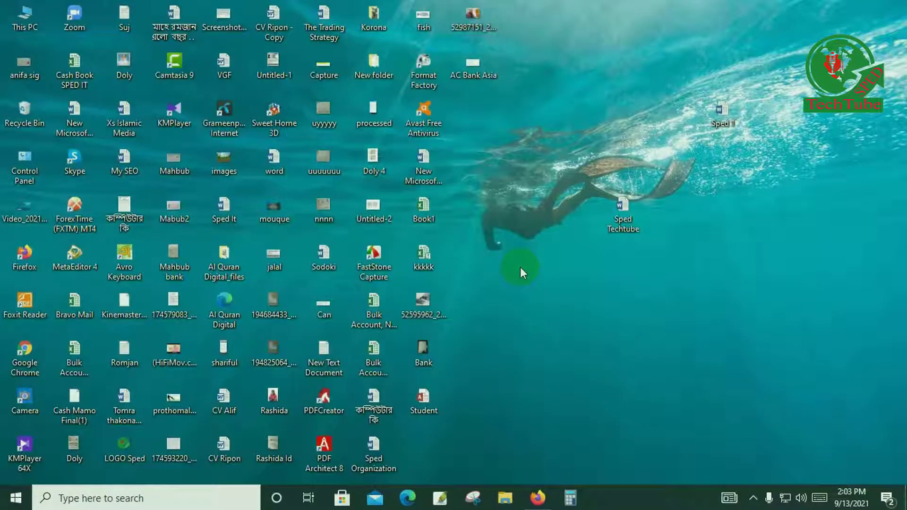
{"action": "right_click", "coordinate": [520, 267]}
{"action": "left_click", "coordinate": [547, 303]}
{"action": "right_click", "coordinate": [546, 305]}
{"action": "left_click", "coordinate": [577, 161]}
{"action": "right_click", "coordinate": [526, 295]}
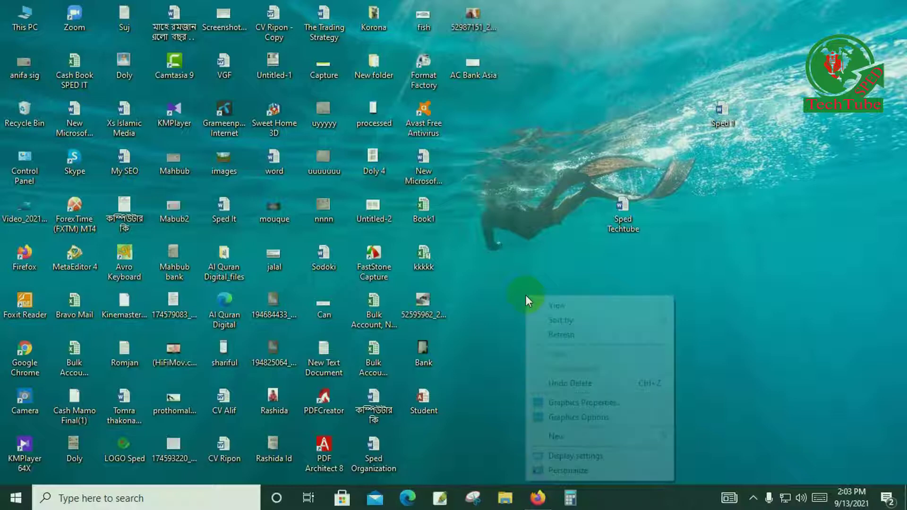
{"action": "left_click", "coordinate": [552, 335]}
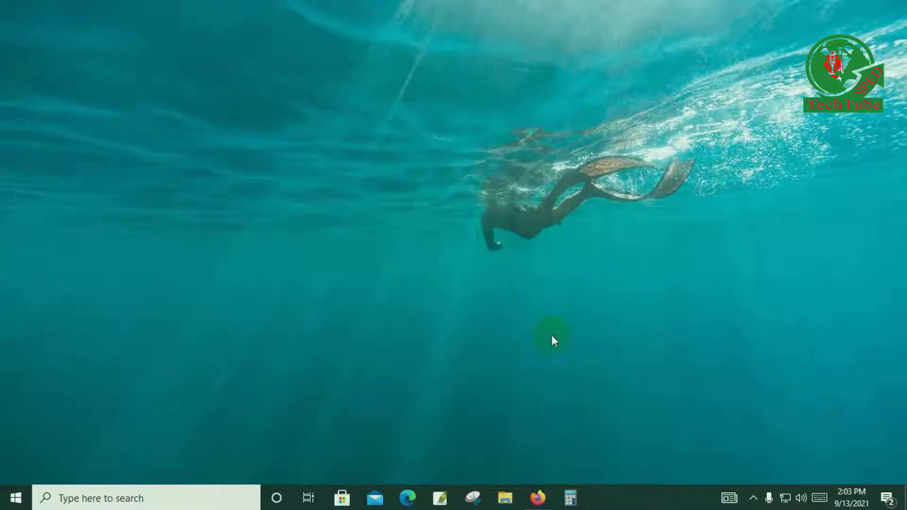
{"action": "right_click", "coordinate": [528, 306]}
{"action": "left_click", "coordinate": [563, 159]}
{"action": "right_click", "coordinate": [515, 237]}
{"action": "left_click", "coordinate": [558, 275]}
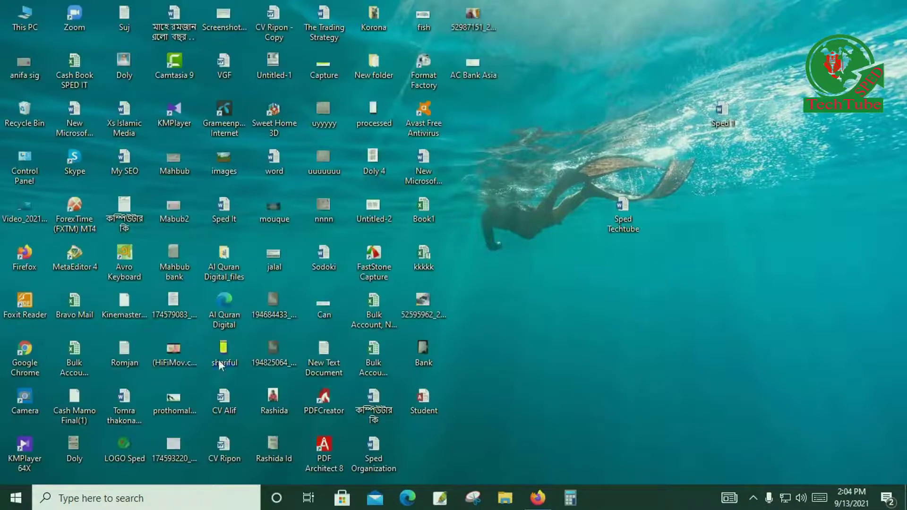
Launch Word 2013 from the Microsoft Office 2013 program group
{"action": "left_click", "coordinate": [19, 501]}
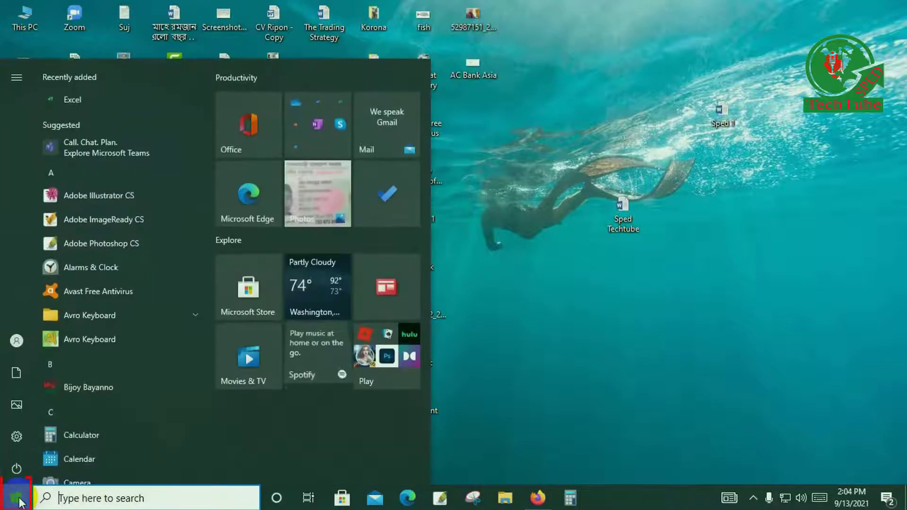
{"action": "scroll", "coordinate": [111, 258], "scroll_direction": "down", "scroll_amount": 3}
{"action": "scroll", "coordinate": [108, 273], "scroll_direction": "down", "scroll_amount": 1}
{"action": "scroll", "coordinate": [101, 283], "scroll_direction": "down", "scroll_amount": 3}
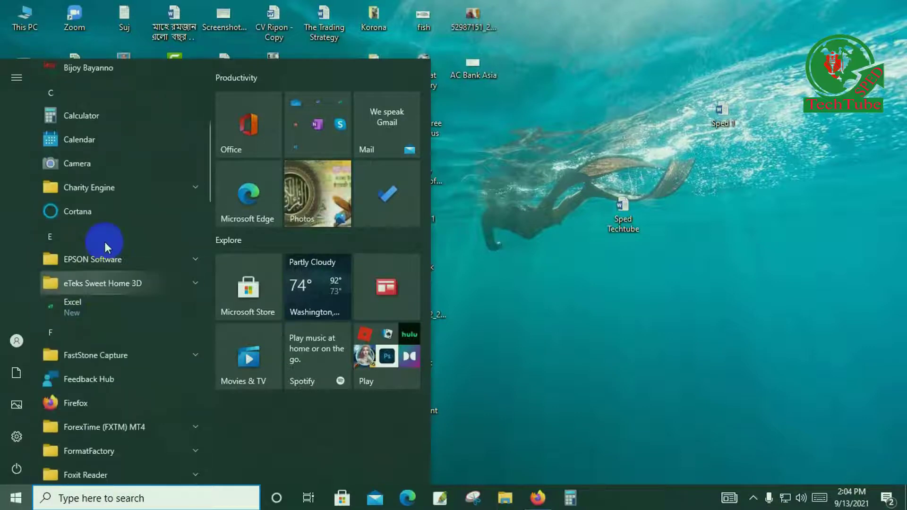
{"action": "scroll", "coordinate": [96, 276], "scroll_direction": "down", "scroll_amount": 10}
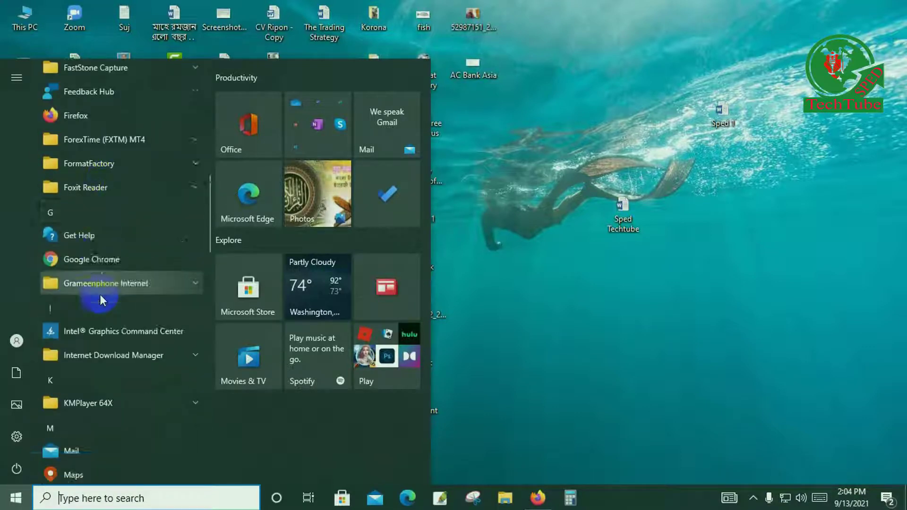
{"action": "scroll", "coordinate": [121, 208], "scroll_direction": "down", "scroll_amount": 3}
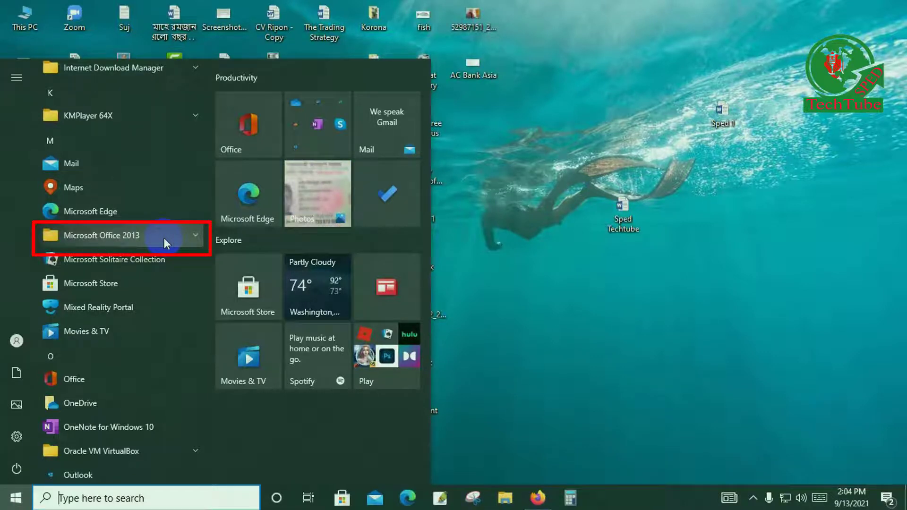
{"action": "left_click", "coordinate": [138, 237]}
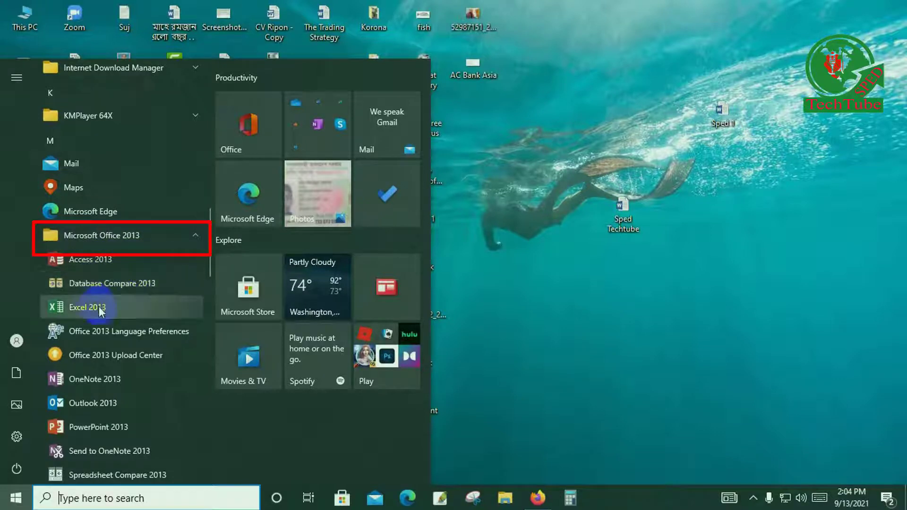
{"action": "scroll", "coordinate": [137, 309], "scroll_direction": "down", "scroll_amount": 2}
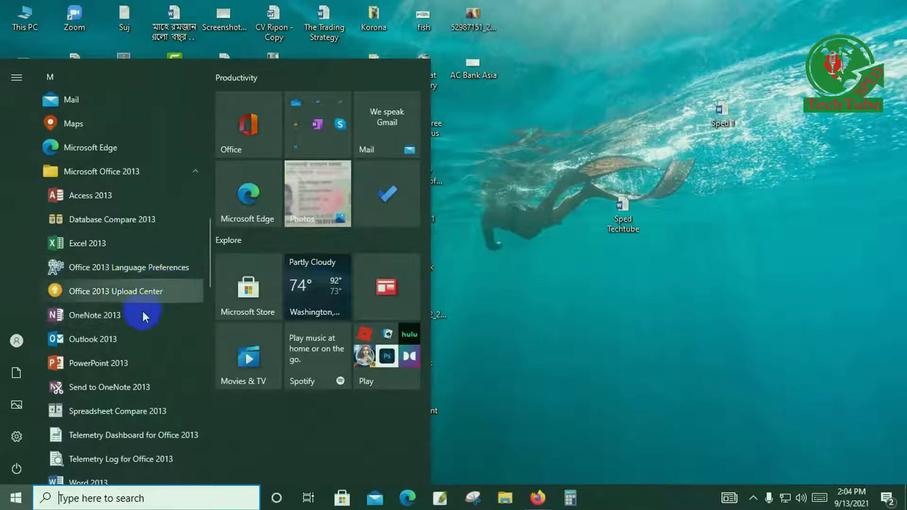
{"action": "scroll", "coordinate": [146, 313], "scroll_direction": "down", "scroll_amount": 2}
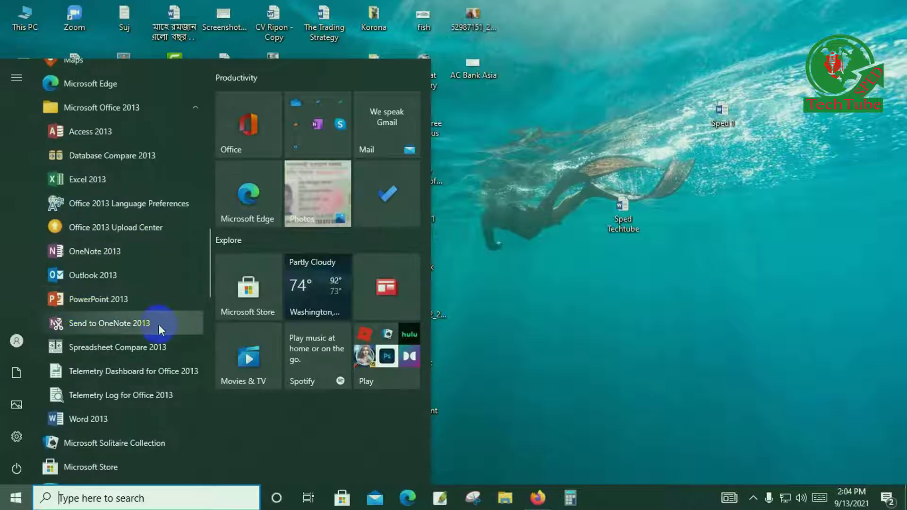
{"action": "scroll", "coordinate": [149, 322], "scroll_direction": "down", "scroll_amount": 2}
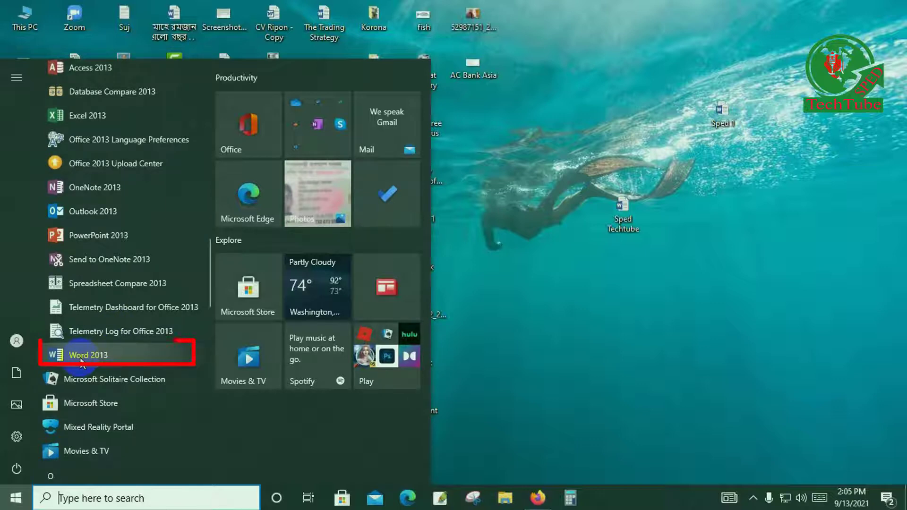
{"action": "left_click", "coordinate": [82, 360]}
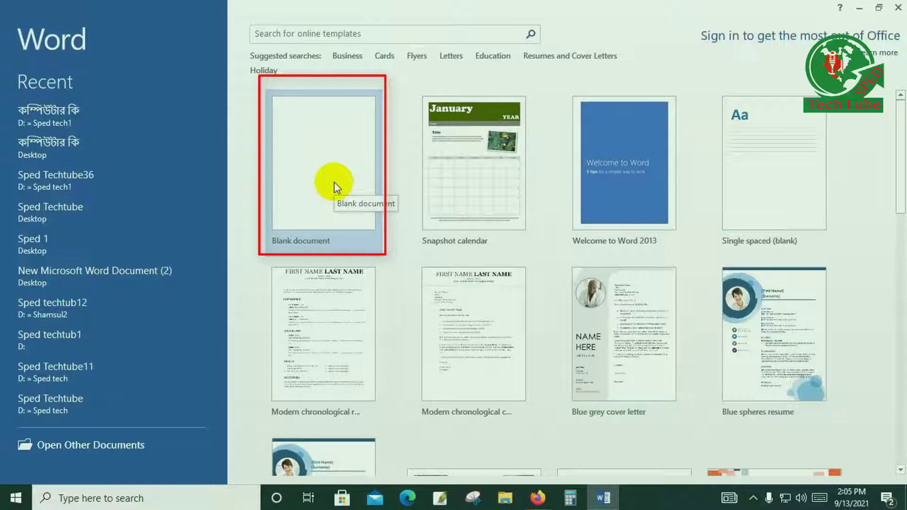
Create a new blank document and dismiss the Microsoft Office Activation Wizard
{"action": "left_click", "coordinate": [314, 173]}
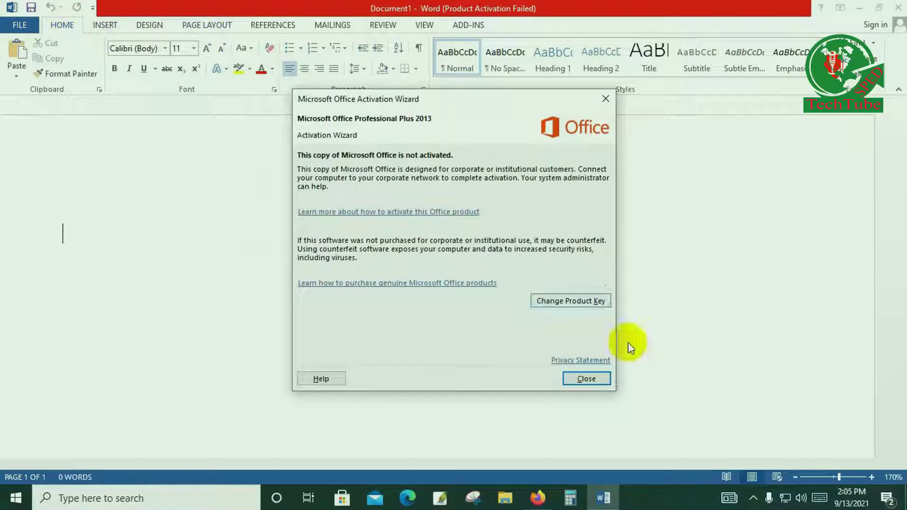
{"action": "left_click", "coordinate": [587, 379]}
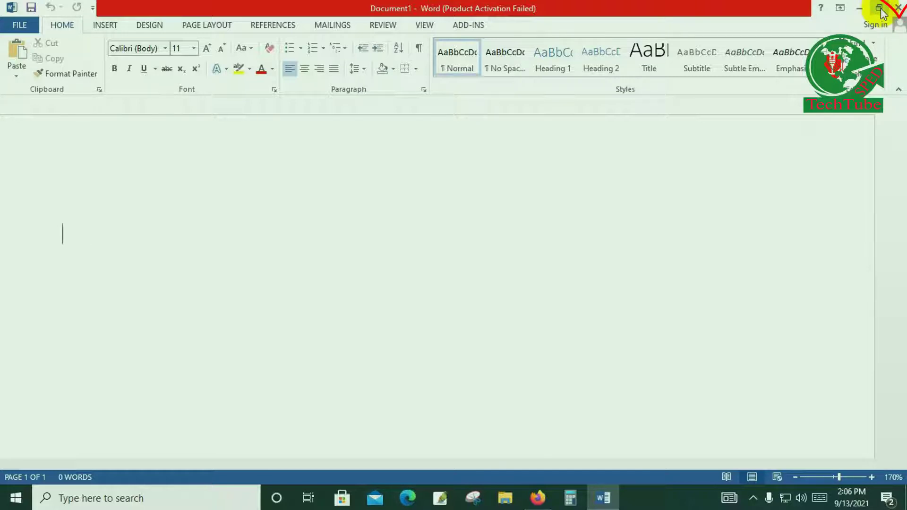
Restore the document window to a smaller size, widen it, and maximize it again
{"action": "left_click", "coordinate": [880, 9]}
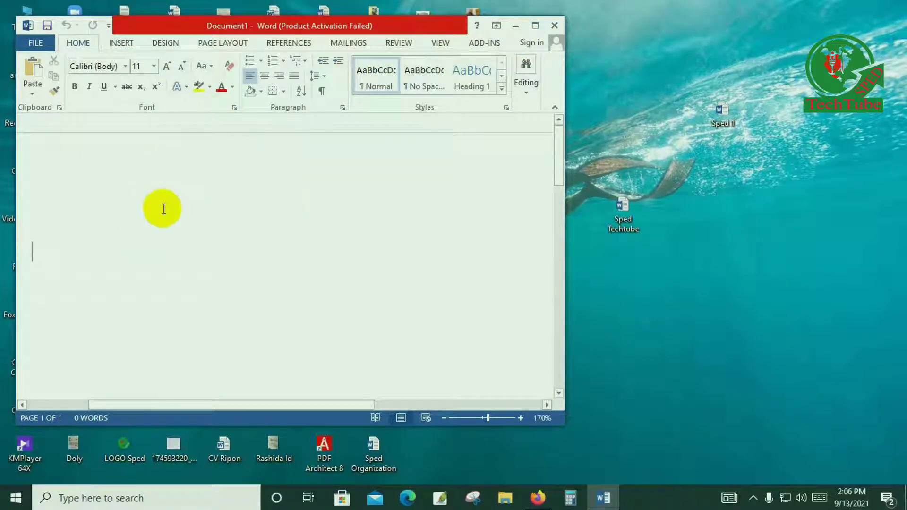
{"action": "left_click_drag", "start_coordinate": [559, 233], "coordinate": [690, 239]}
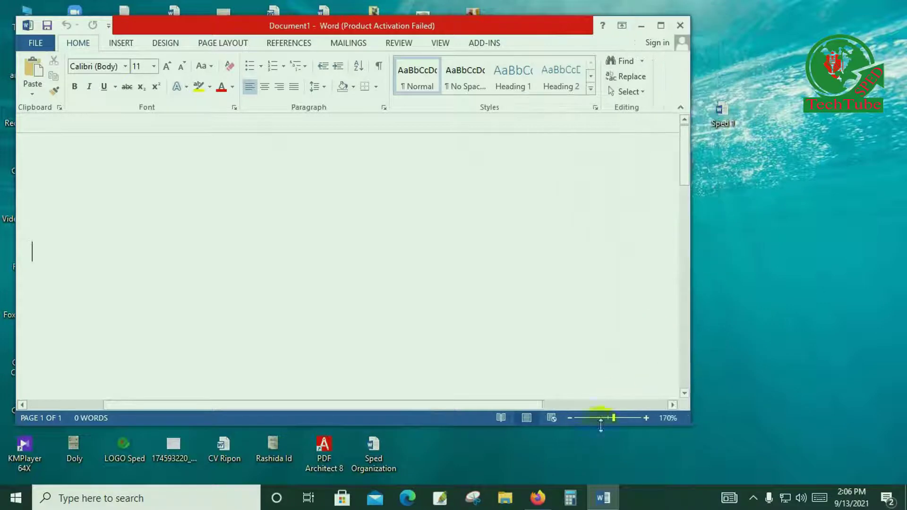
{"action": "left_click", "coordinate": [661, 26]}
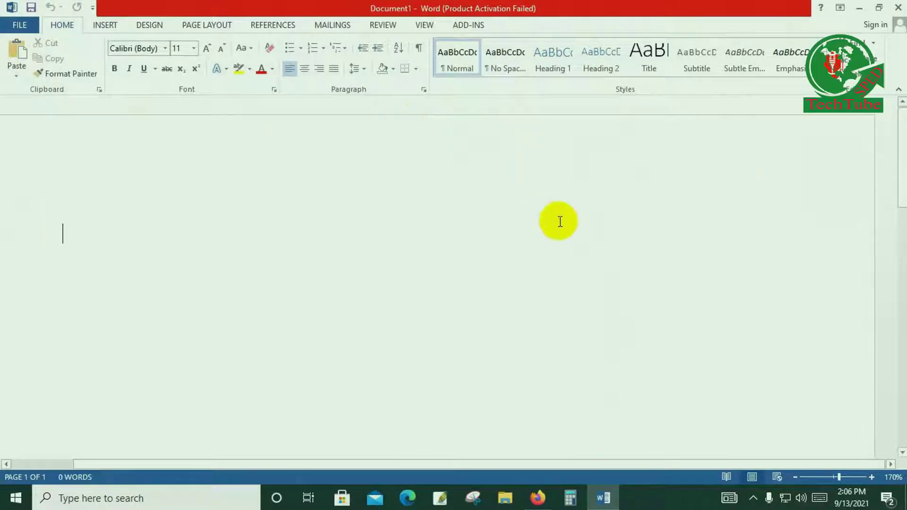
Minimize the document window and bring it back to the screen
{"action": "left_click", "coordinate": [859, 15]}
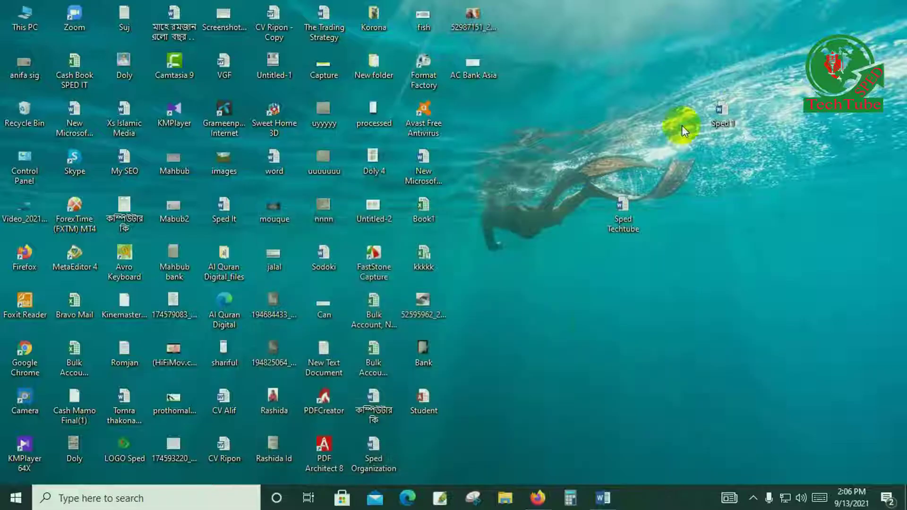
{"action": "left_click", "coordinate": [602, 501]}
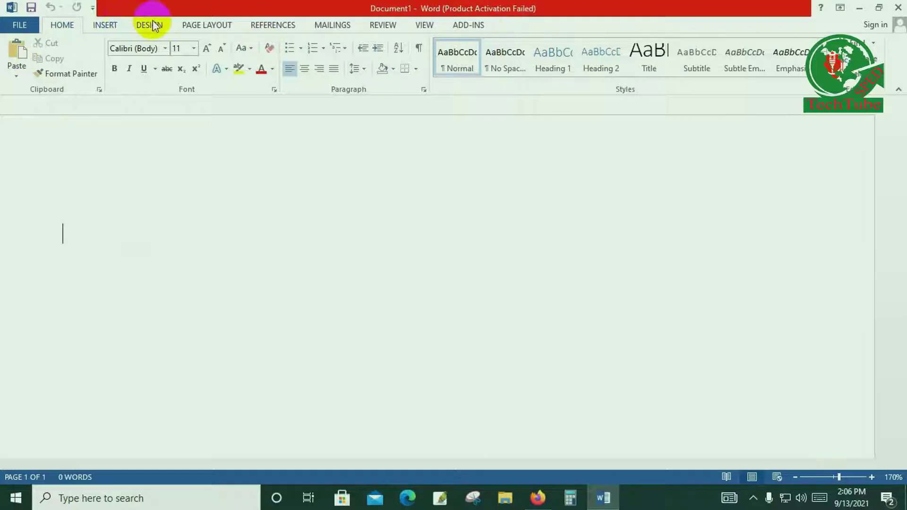
Scroll up and down through the blank page of the new document
{"action": "left_click_drag", "start_coordinate": [904, 156], "coordinate": [904, 378]}
{"action": "left_click_drag", "start_coordinate": [903, 308], "coordinate": [902, 142]}
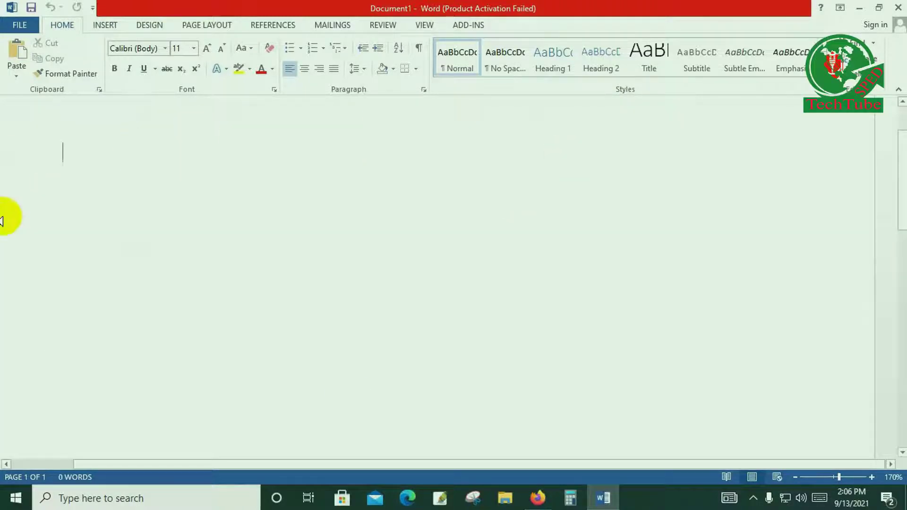
{"action": "scroll", "coordinate": [446, 260], "scroll_direction": "up", "scroll_amount": 2}
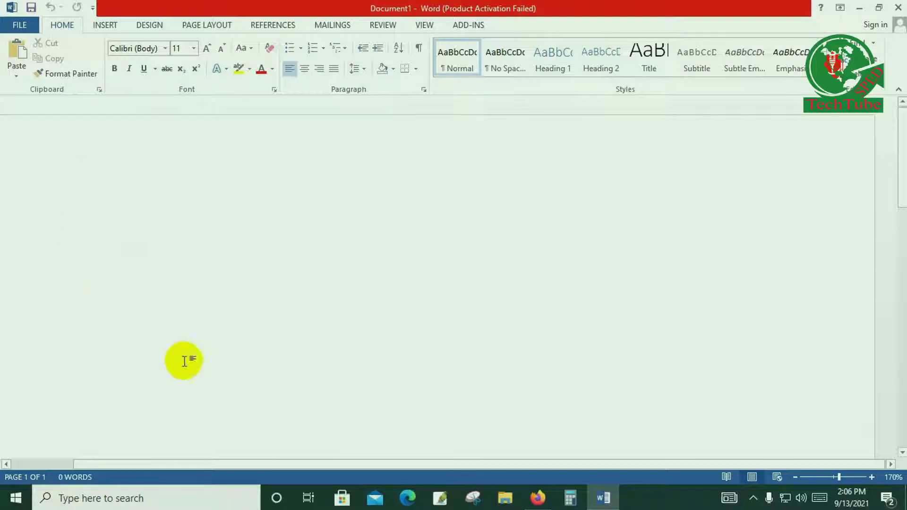
{"action": "left_click_drag", "start_coordinate": [903, 180], "coordinate": [902, 141]}
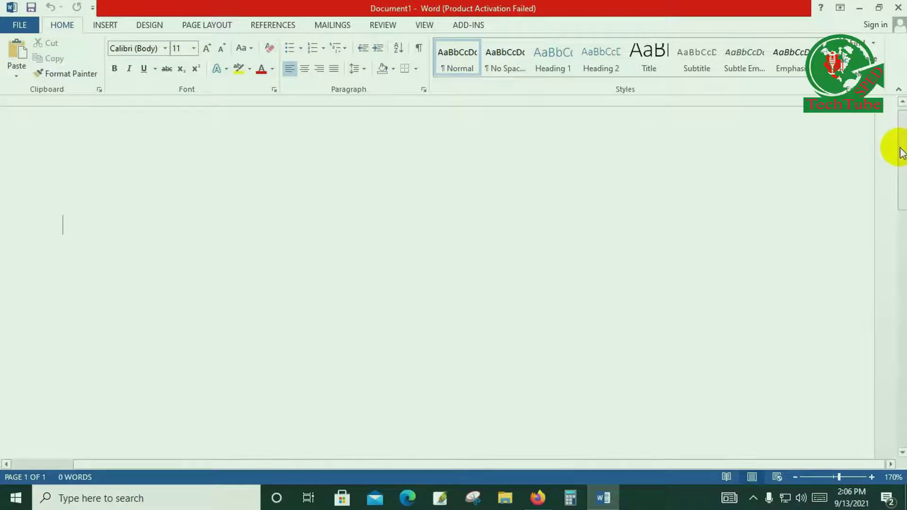
{"action": "left_click", "coordinate": [903, 103]}
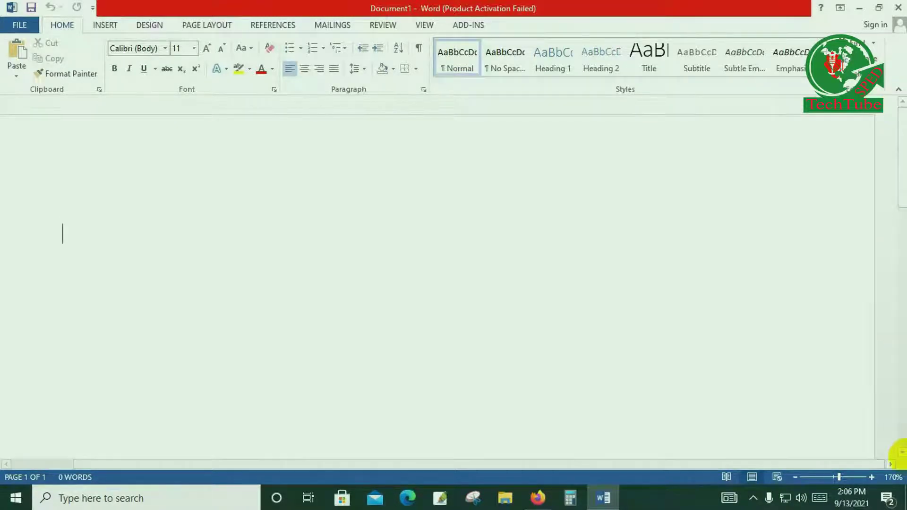
{"action": "left_click", "coordinate": [903, 454]}
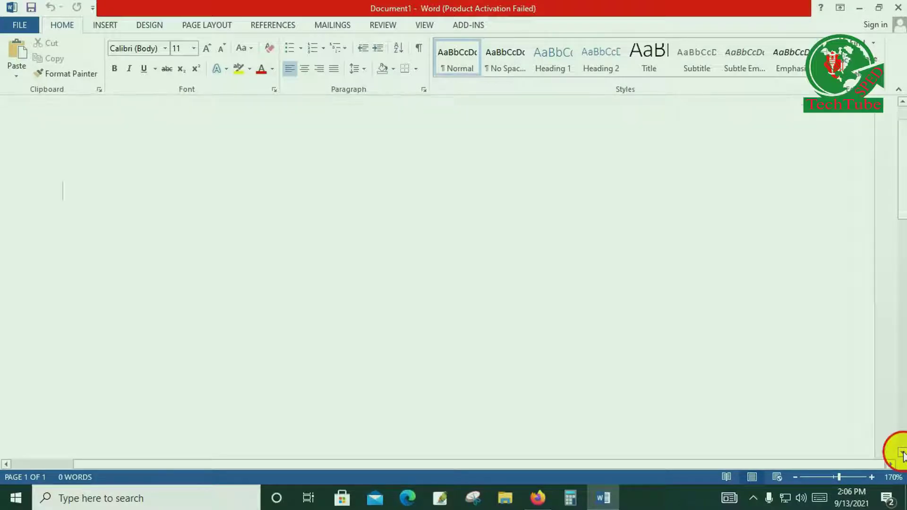
Scroll a little further down the blank page and pan it horizontally to both sides
{"action": "left_click", "coordinate": [903, 454]}
{"action": "left_click", "coordinate": [903, 454]}
{"action": "left_click_drag", "start_coordinate": [121, 466], "coordinate": [321, 460]}
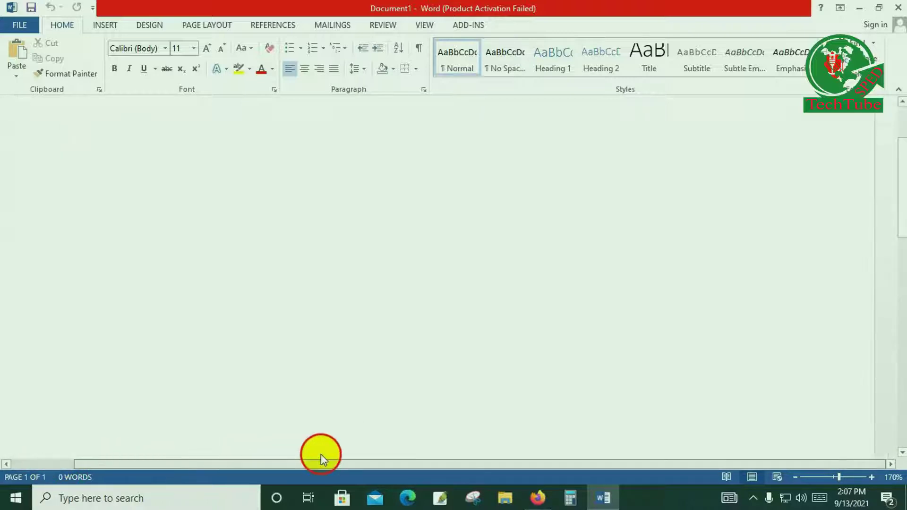
{"action": "left_click", "coordinate": [44, 467]}
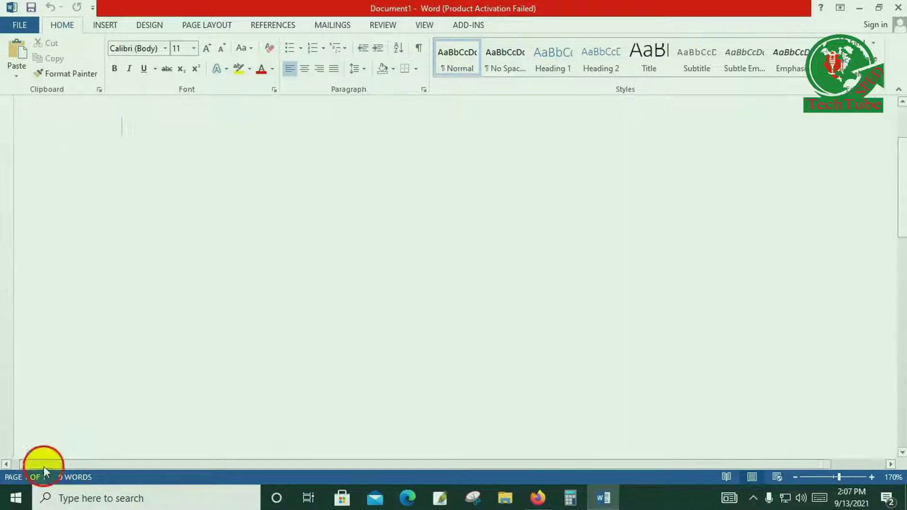
{"action": "mouse_move", "coordinate": [33, 468]}
{"action": "left_mouse_down"}
{"action": "mouse_move", "coordinate": [239, 474]}
{"action": "mouse_move", "coordinate": [21, 461]}
{"action": "left_mouse_up"}
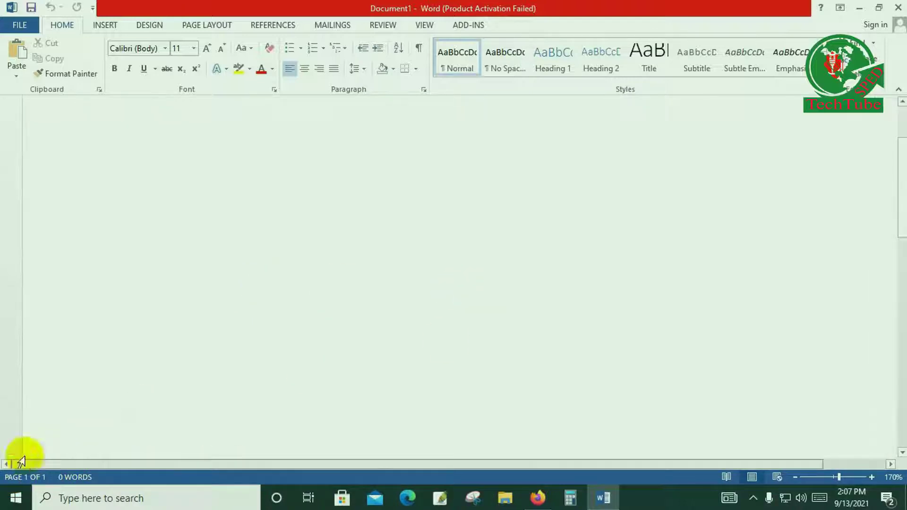
{"action": "left_click_drag", "start_coordinate": [189, 468], "coordinate": [376, 470]}
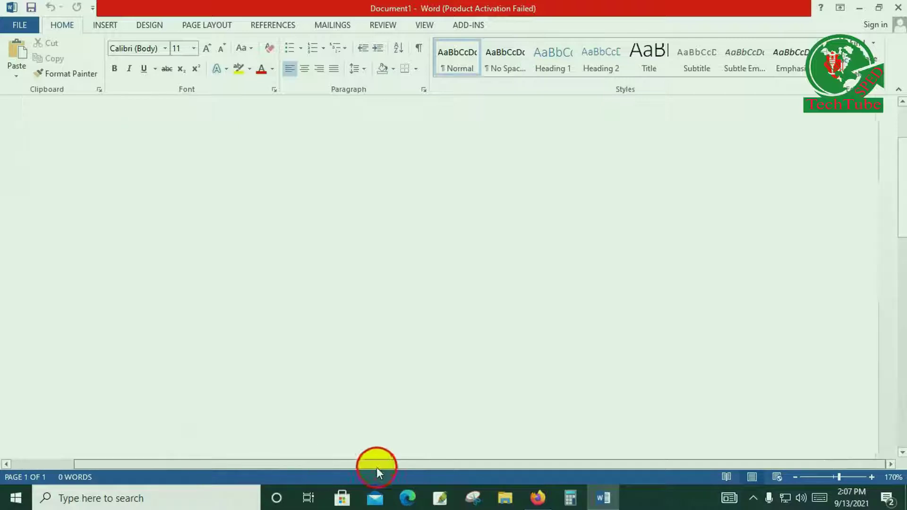
Look through the Insert and Design command groups and return to the Home commands
{"action": "left_click", "coordinate": [100, 26]}
{"action": "left_click", "coordinate": [66, 24]}
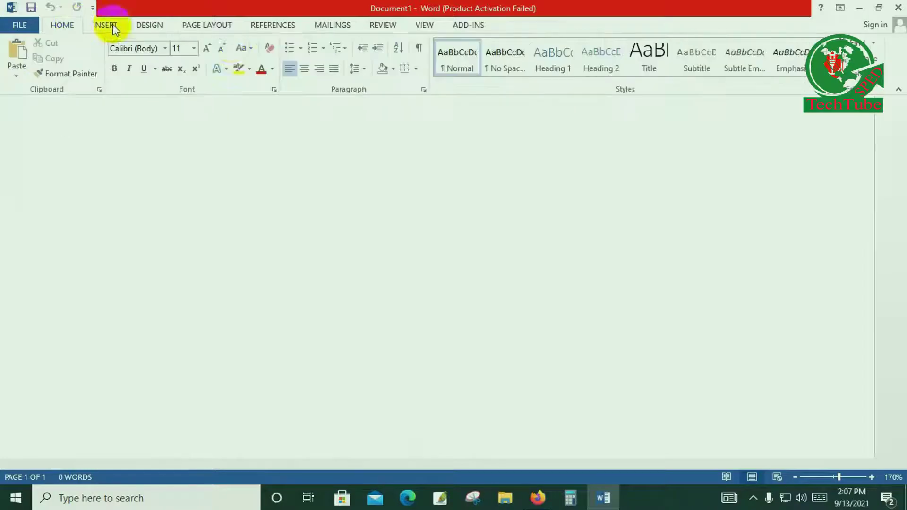
{"action": "left_click", "coordinate": [149, 27]}
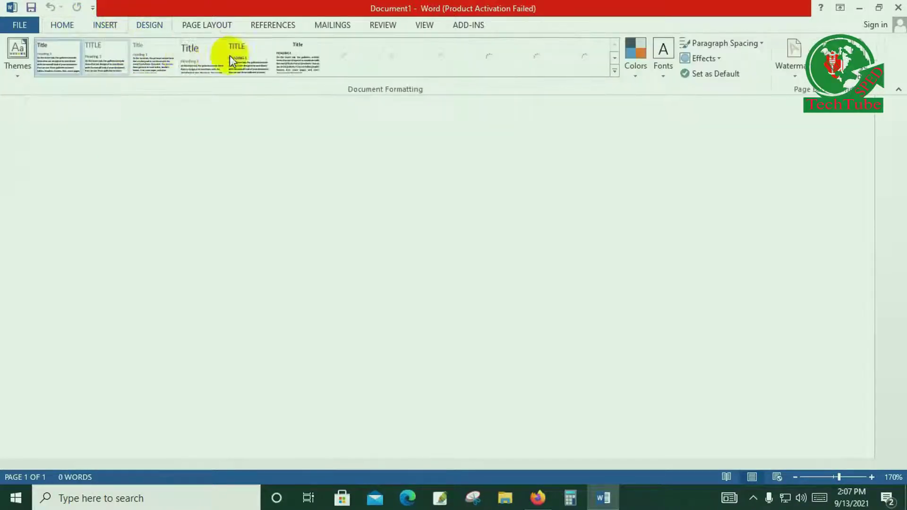
{"action": "left_click", "coordinate": [59, 29]}
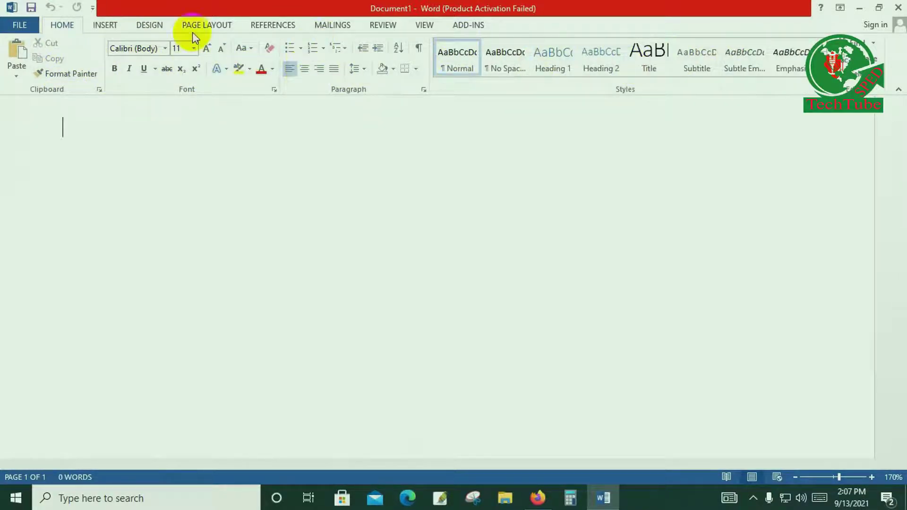
{"action": "left_click", "coordinate": [101, 25]}
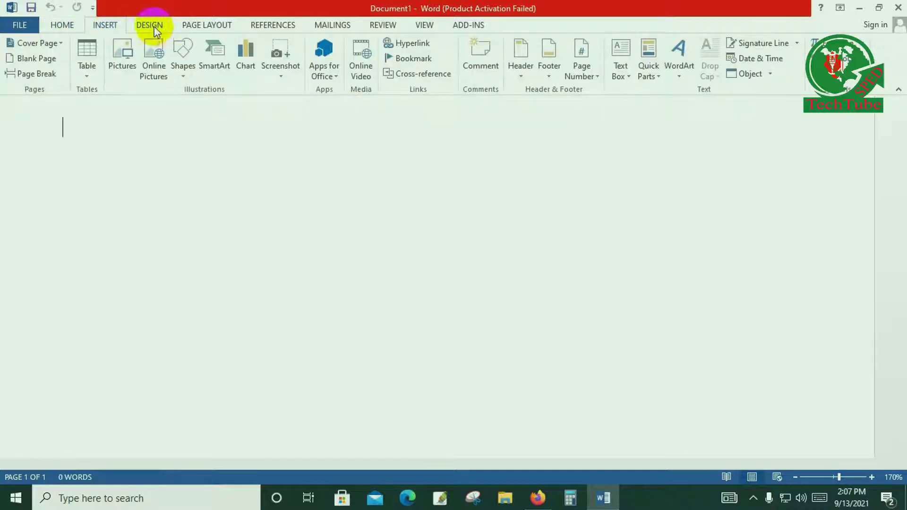
{"action": "left_click", "coordinate": [151, 26]}
{"action": "left_click", "coordinate": [59, 26]}
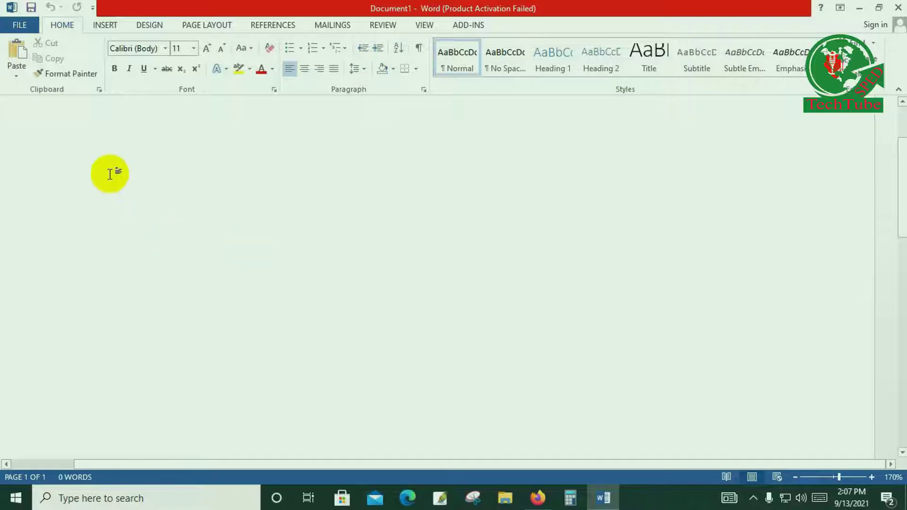
Enter the text "Sped techtube" on the first line of the blank page
{"action": "double_click", "coordinate": [87, 170]}
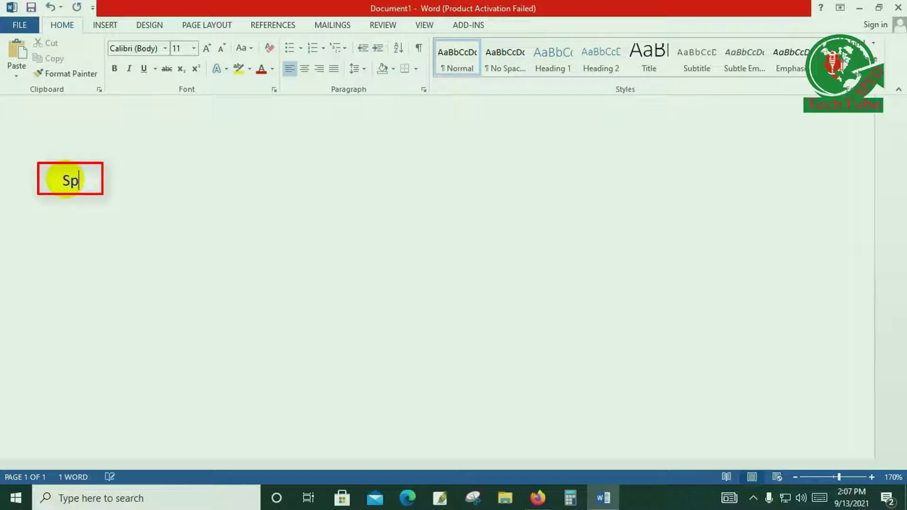
{"action": "type", "text": "ed techtube"}
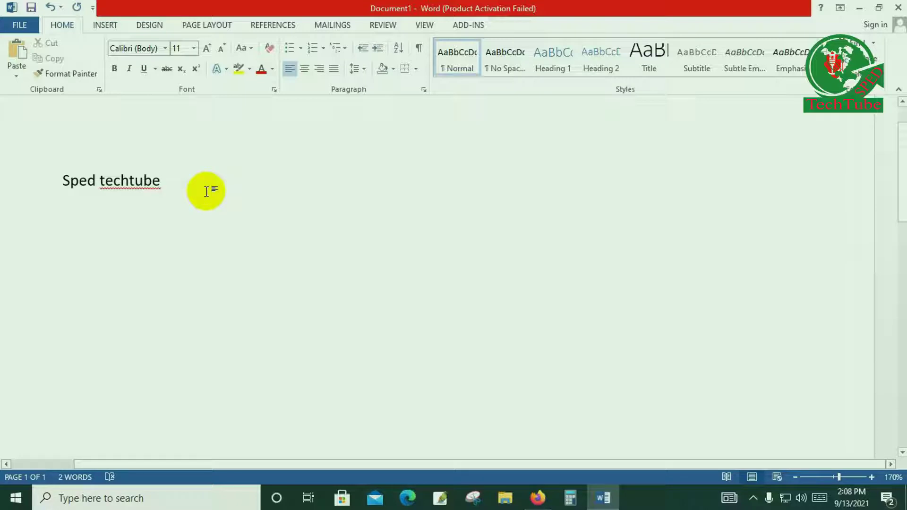
Start saving the document for the first time, choosing the computer as the storage place and browsing for a folder
{"action": "left_click", "coordinate": [17, 25]}
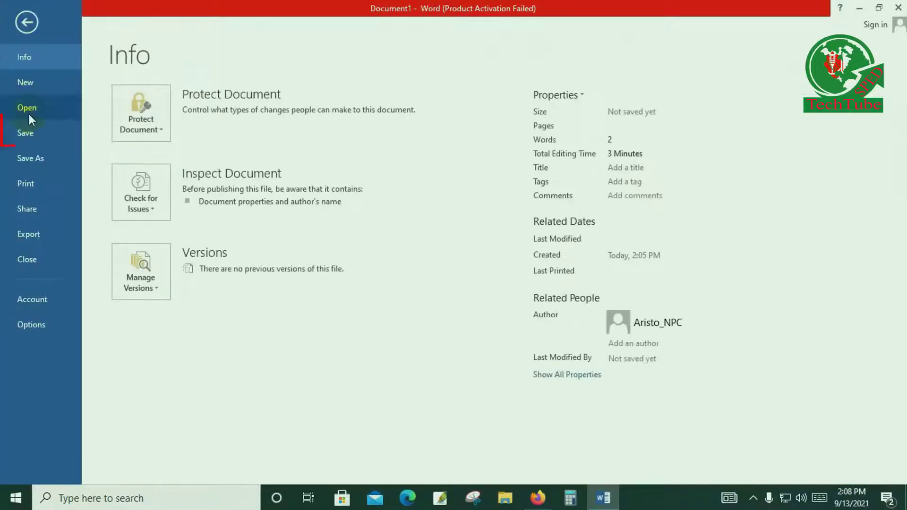
{"action": "left_click", "coordinate": [31, 133]}
{"action": "left_click", "coordinate": [191, 142]}
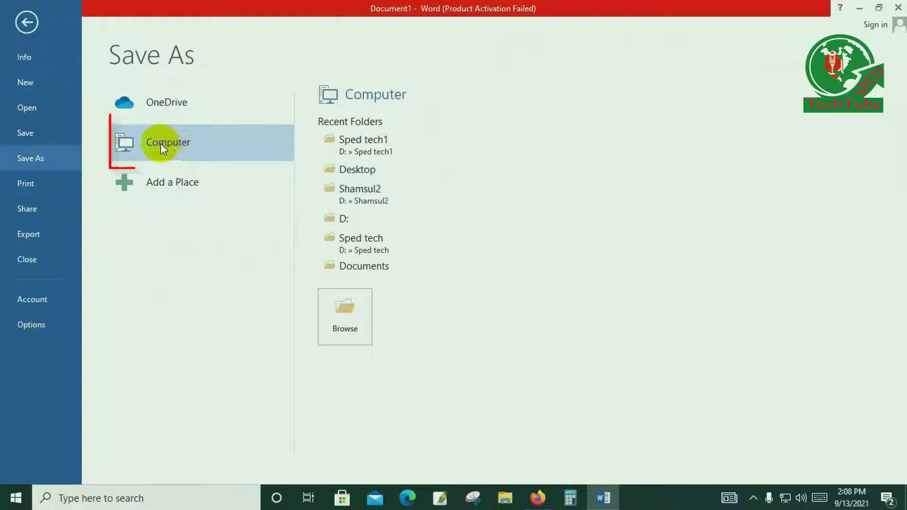
{"action": "left_click", "coordinate": [185, 141]}
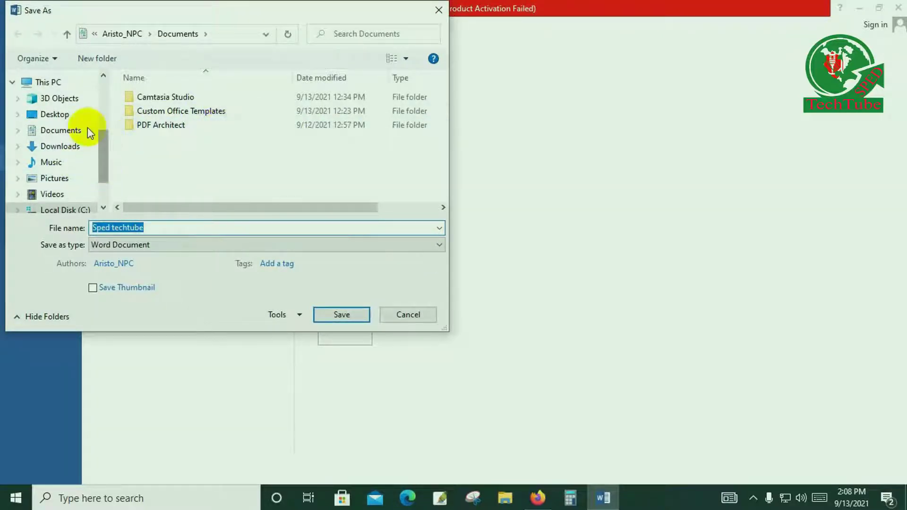
Browse the folders and drives of This PC and open New Volume (D:) as the save location
{"action": "left_click", "coordinate": [47, 85]}
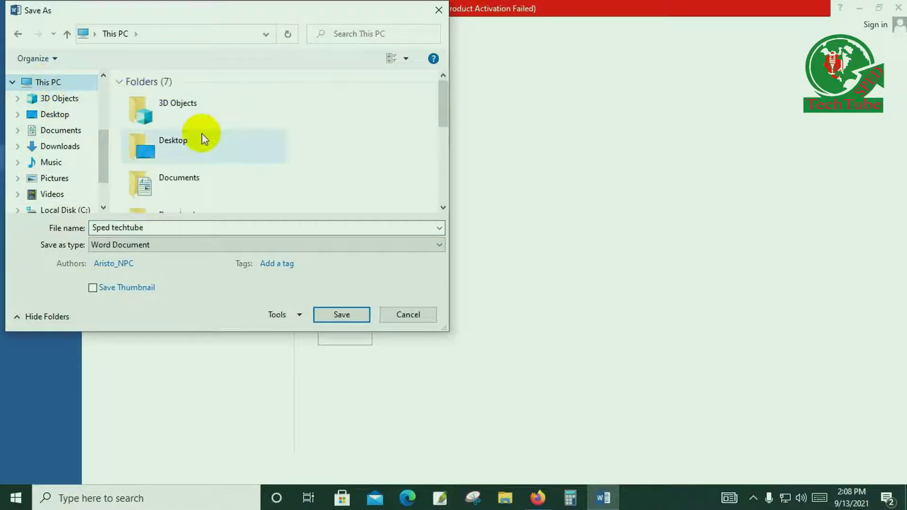
{"action": "scroll", "coordinate": [202, 135], "scroll_direction": "down", "scroll_amount": 5}
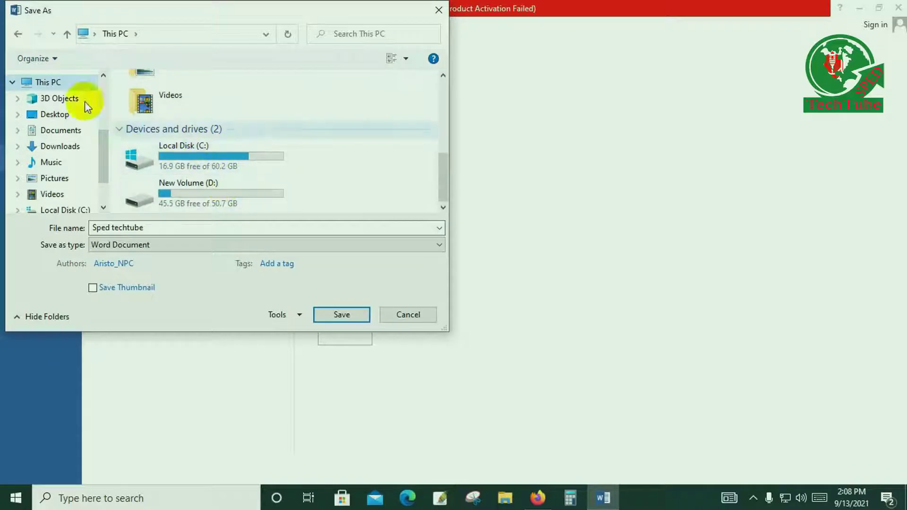
{"action": "left_click", "coordinate": [56, 83]}
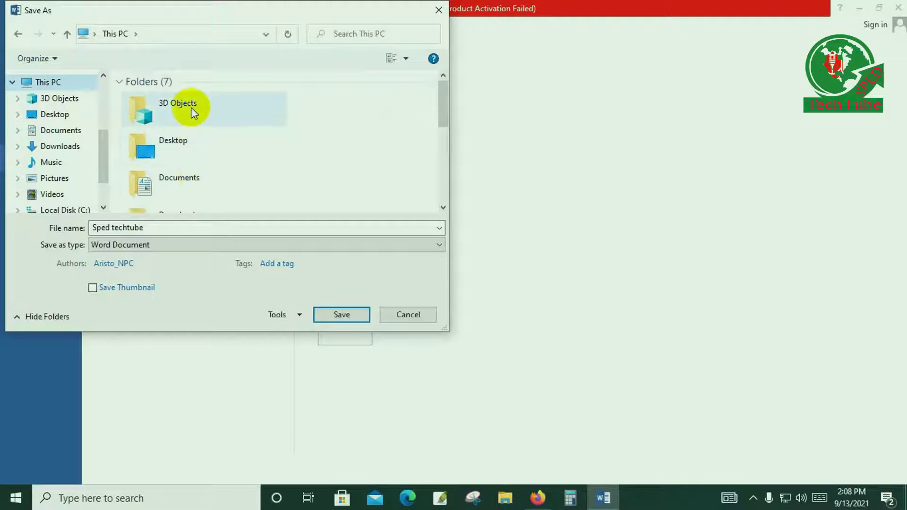
{"action": "mouse_move", "coordinate": [443, 104]}
{"action": "left_mouse_down"}
{"action": "mouse_move", "coordinate": [450, 190]}
{"action": "mouse_move", "coordinate": [437, 96]}
{"action": "left_mouse_up"}
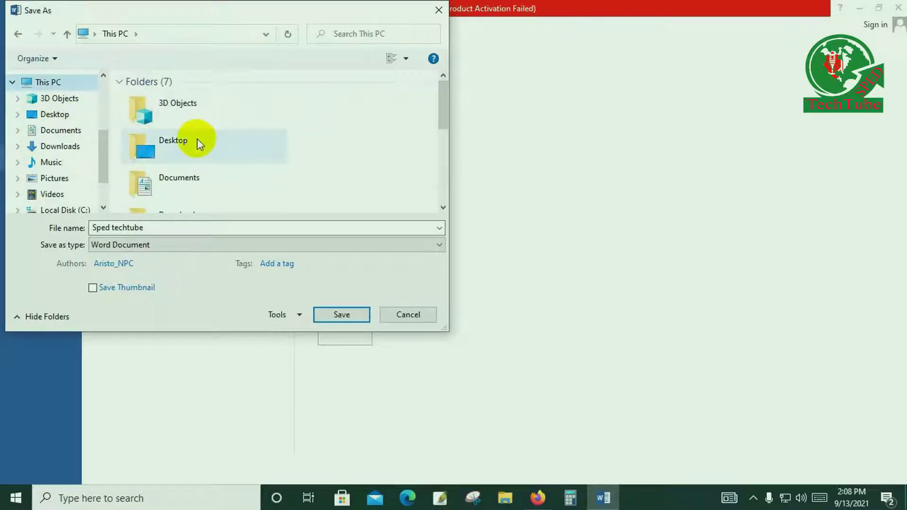
{"action": "left_click", "coordinate": [181, 146]}
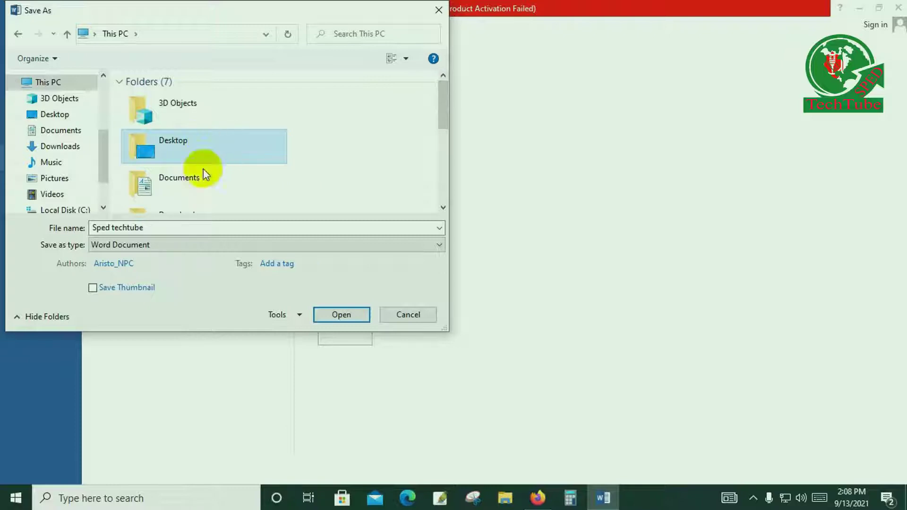
{"action": "left_click_drag", "start_coordinate": [441, 105], "coordinate": [442, 180]}
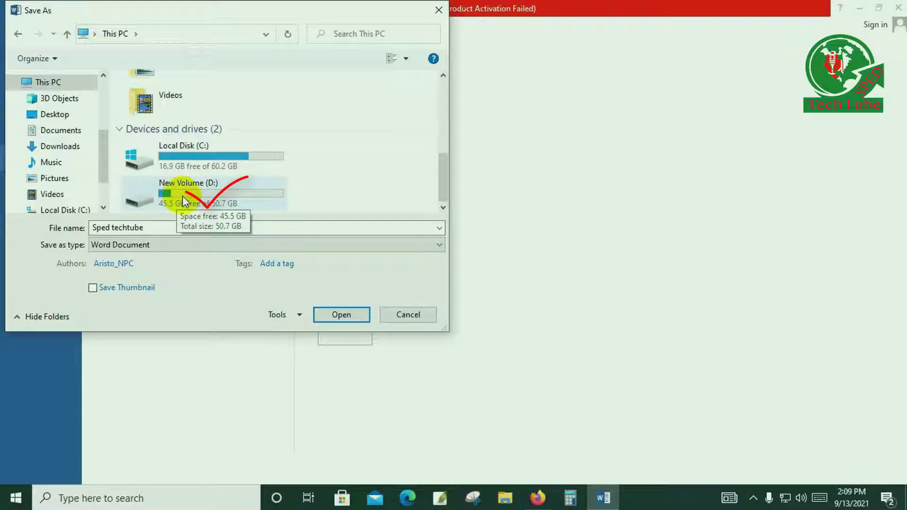
{"action": "left_click", "coordinate": [183, 201]}
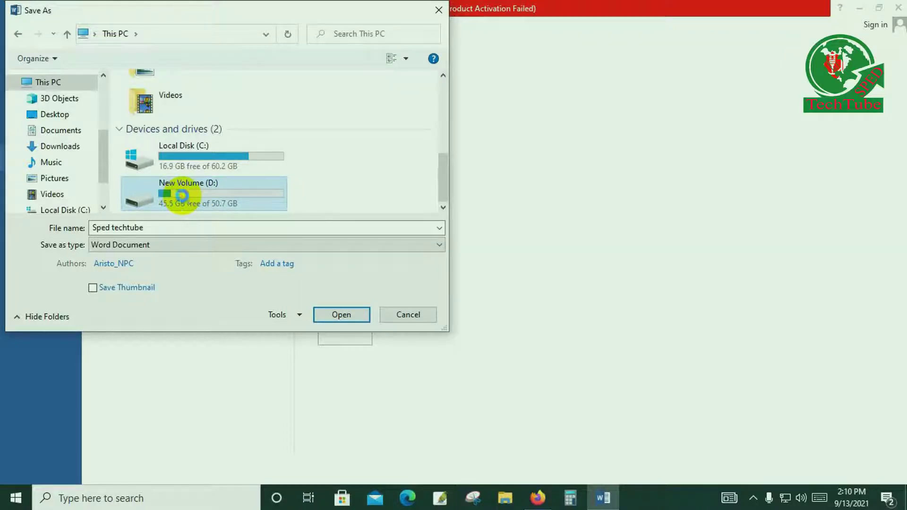
{"action": "right_click", "coordinate": [183, 197]}
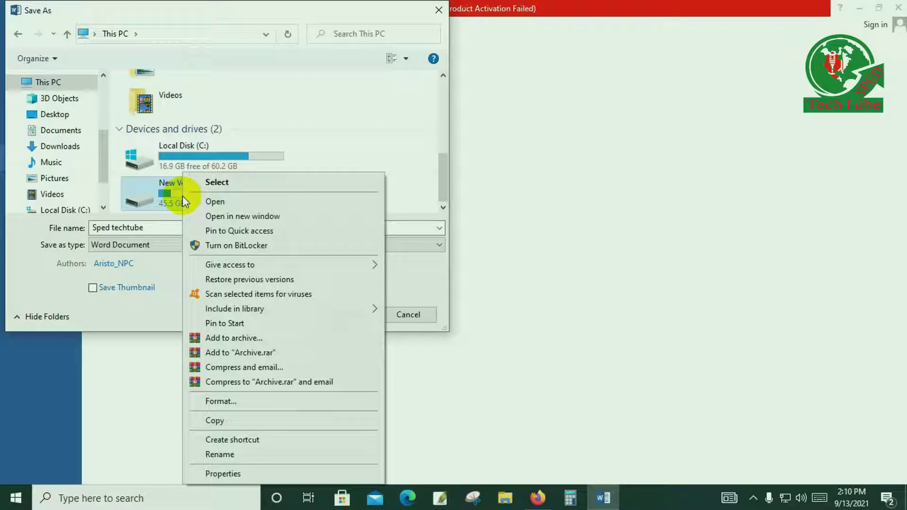
{"action": "left_click", "coordinate": [220, 202]}
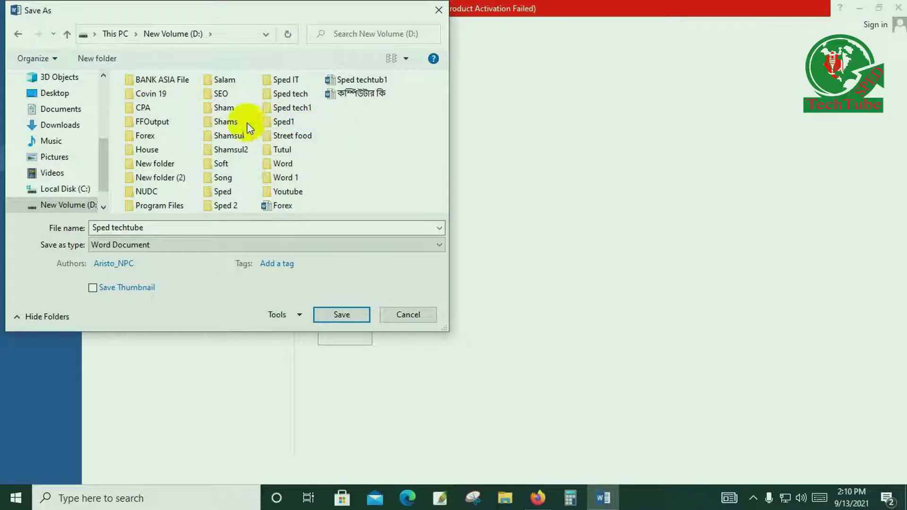
{"action": "left_click", "coordinate": [155, 93]}
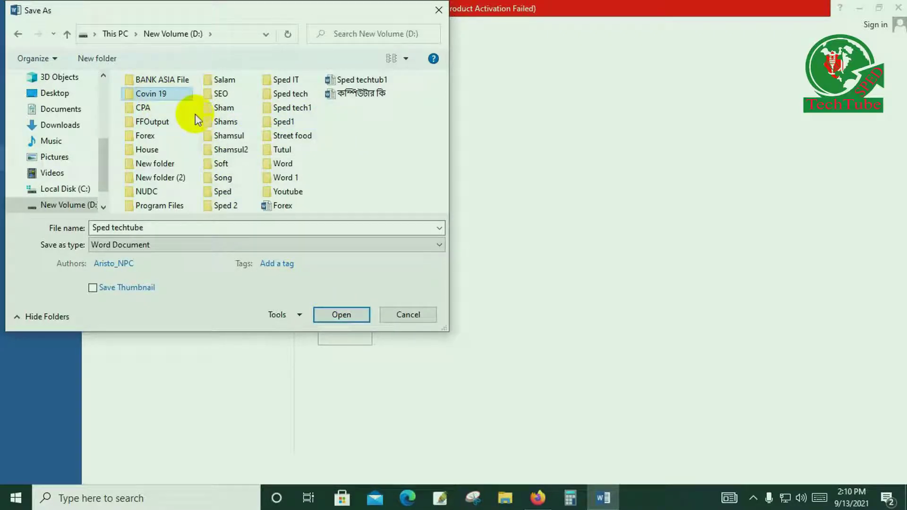
{"action": "left_click", "coordinate": [386, 158]}
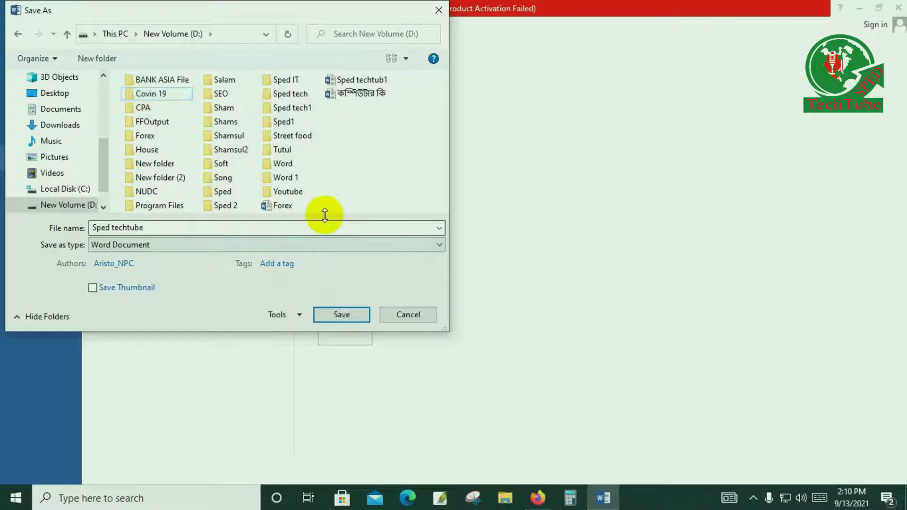
{"action": "left_click", "coordinate": [162, 227]}
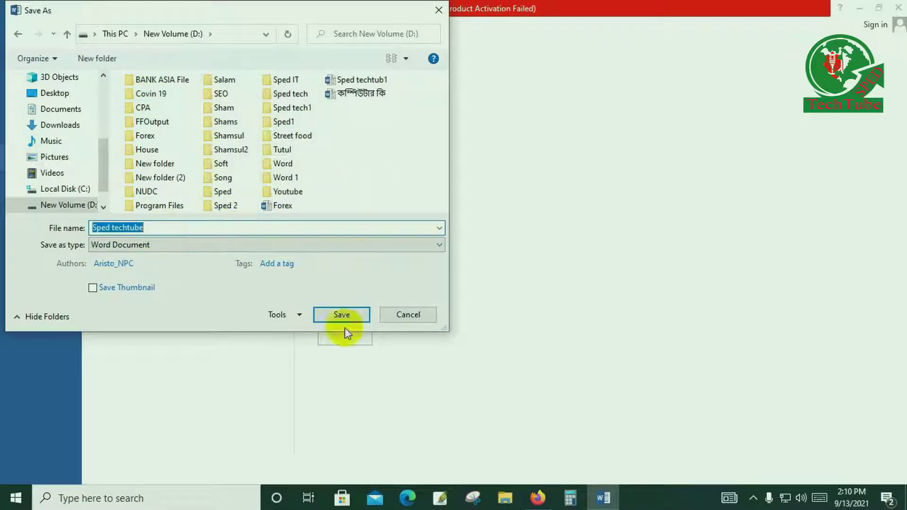
{"action": "left_click", "coordinate": [362, 178]}
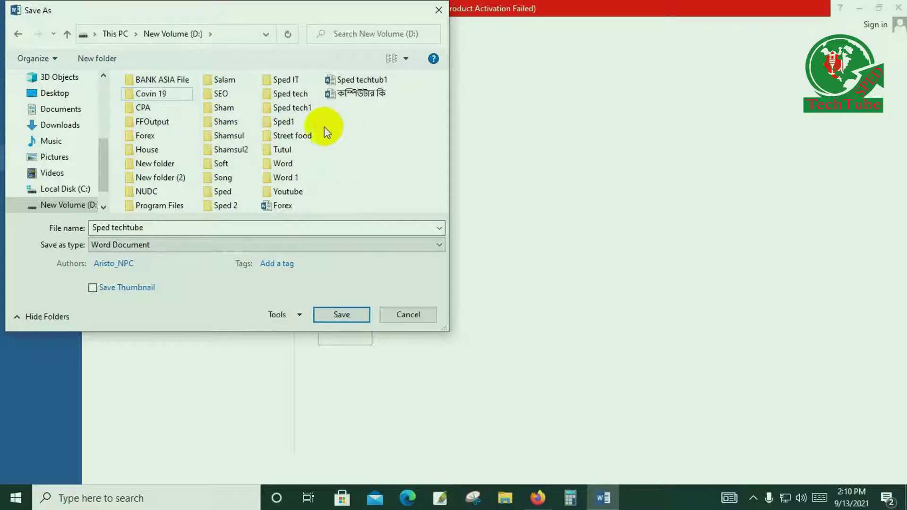
Create a new folder with the default name on New Volume (D:), view its contents and return to the drive
{"action": "right_click", "coordinate": [369, 155]}
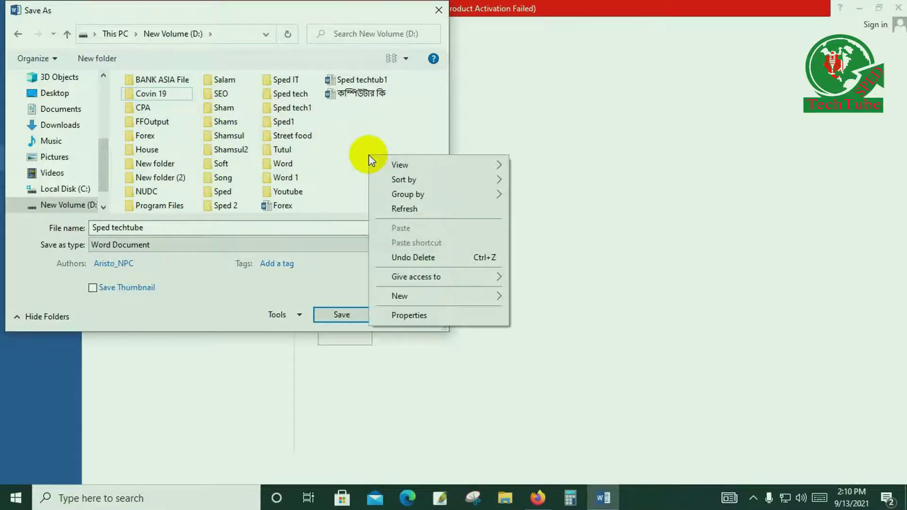
{"action": "mouse_move", "coordinate": [412, 297]}
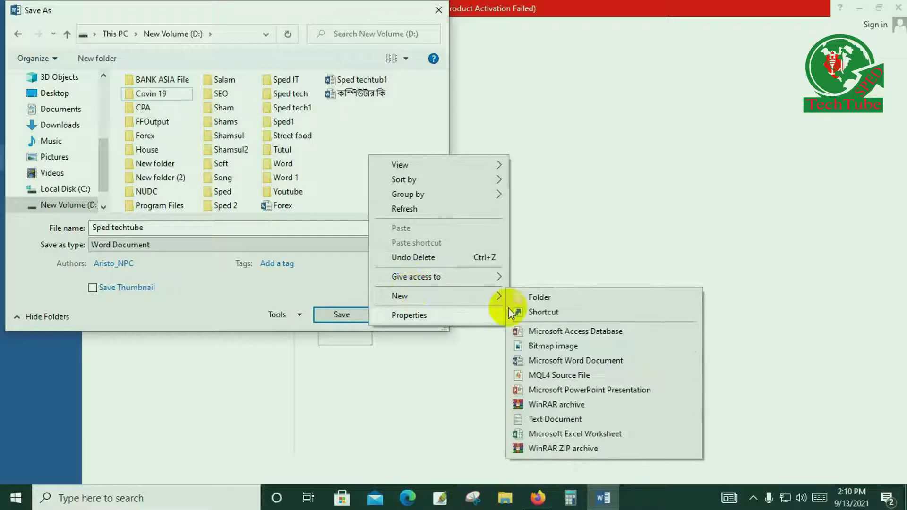
{"action": "left_click", "coordinate": [534, 295]}
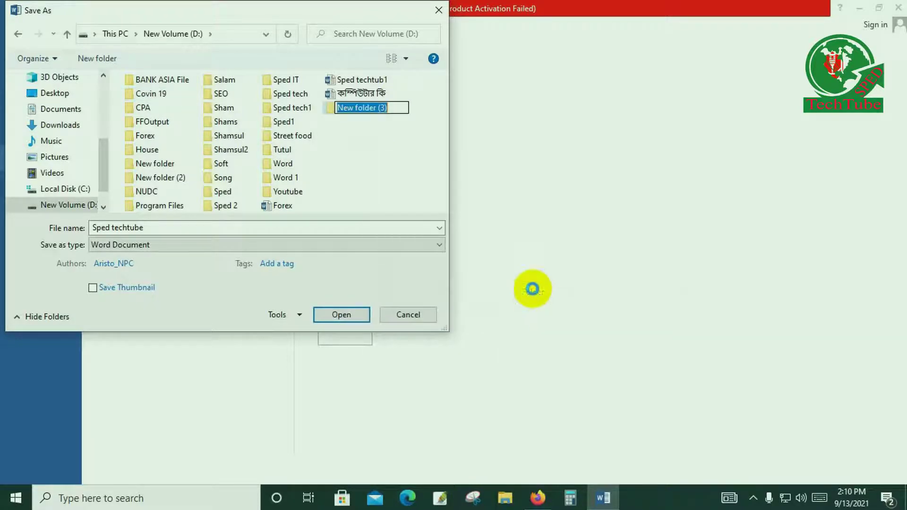
{"action": "left_click", "coordinate": [363, 145]}
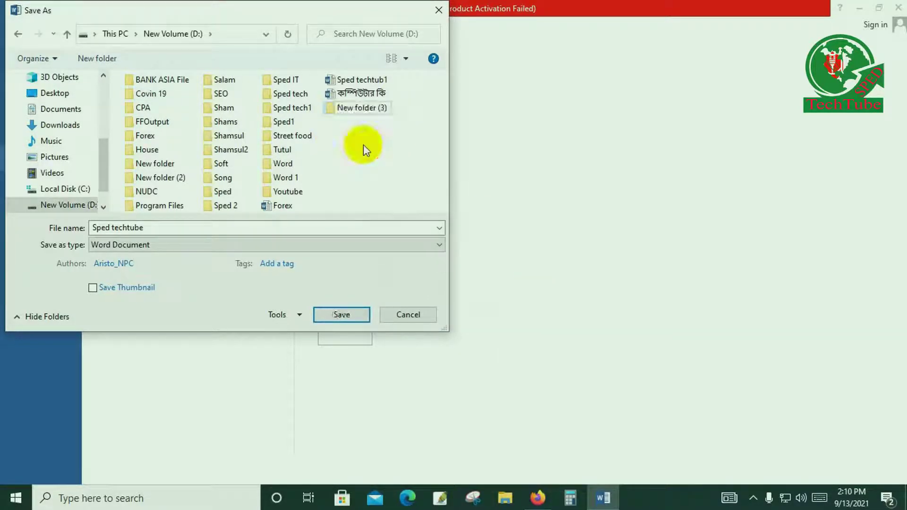
{"action": "double_click", "coordinate": [375, 109]}
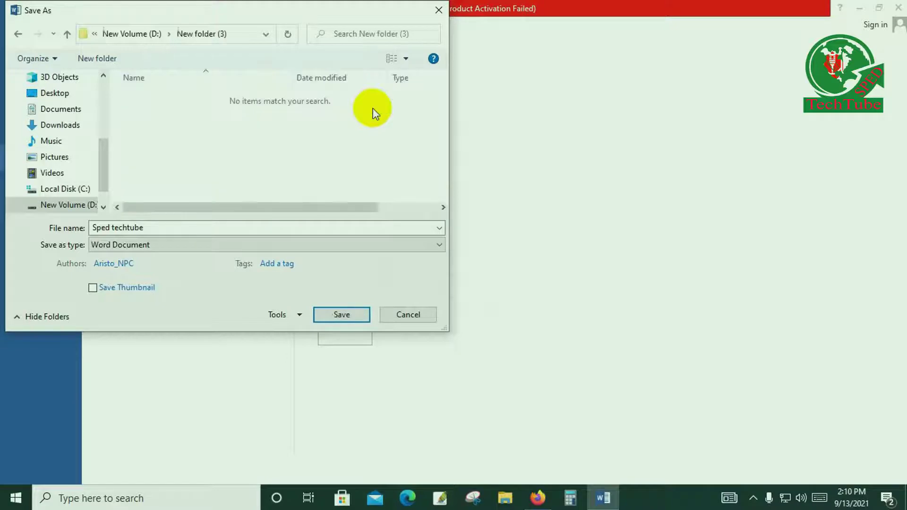
{"action": "left_click", "coordinate": [18, 34]}
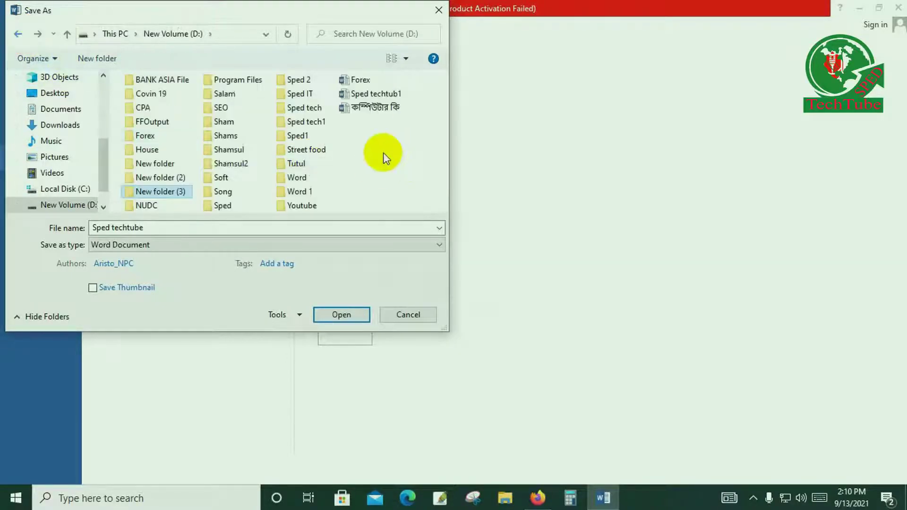
{"action": "right_click", "coordinate": [165, 196]}
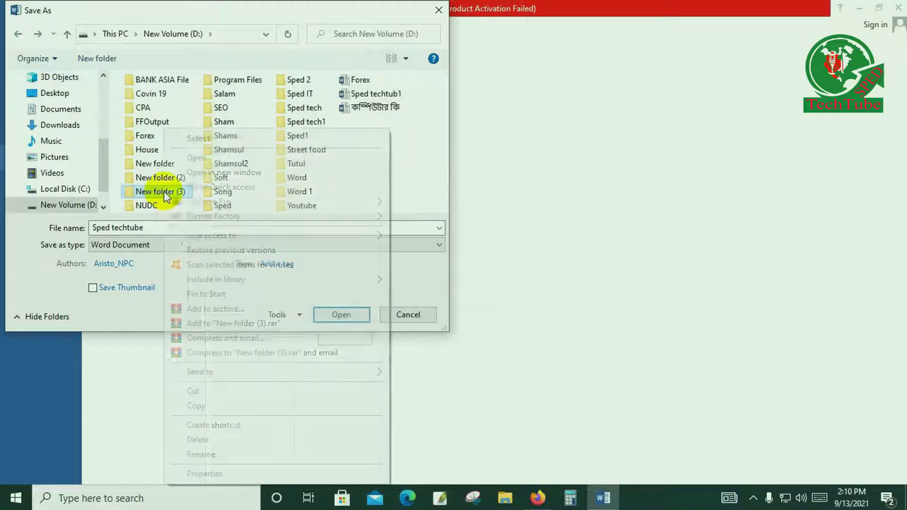
{"action": "left_click", "coordinate": [217, 455]}
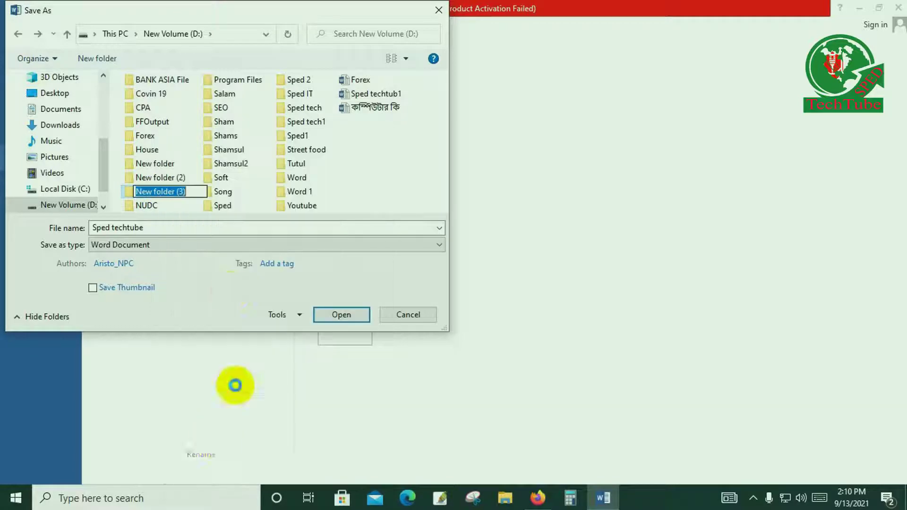
{"action": "left_click", "coordinate": [379, 192]}
{"action": "left_click", "coordinate": [173, 199]}
{"action": "right_click", "coordinate": [172, 198]}
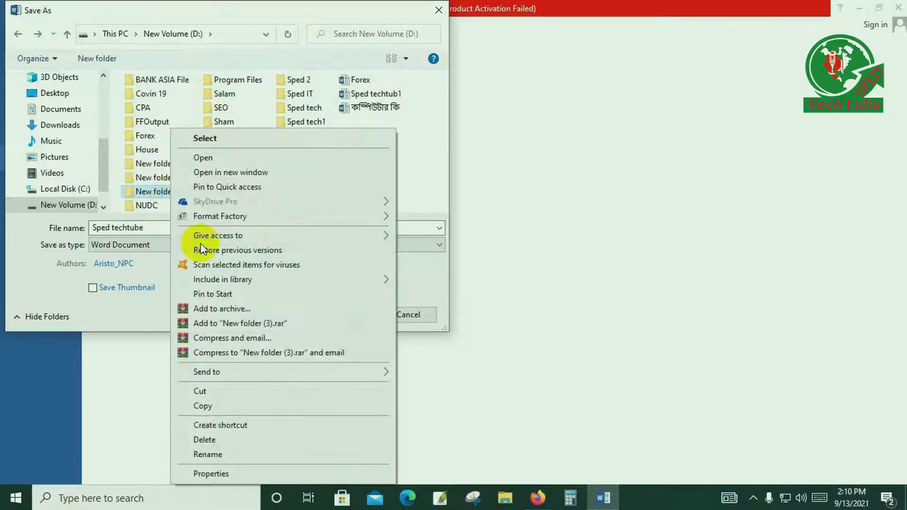
{"action": "left_click", "coordinate": [222, 454]}
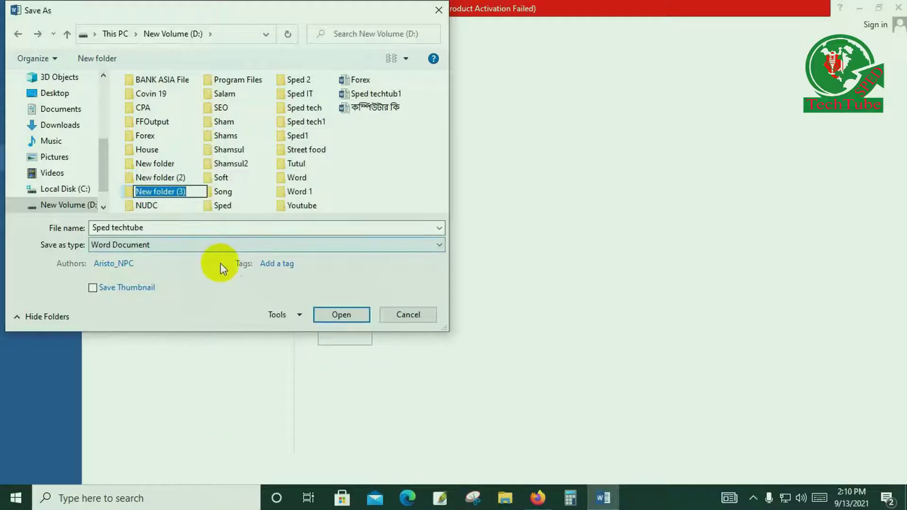
{"action": "left_click", "coordinate": [348, 202]}
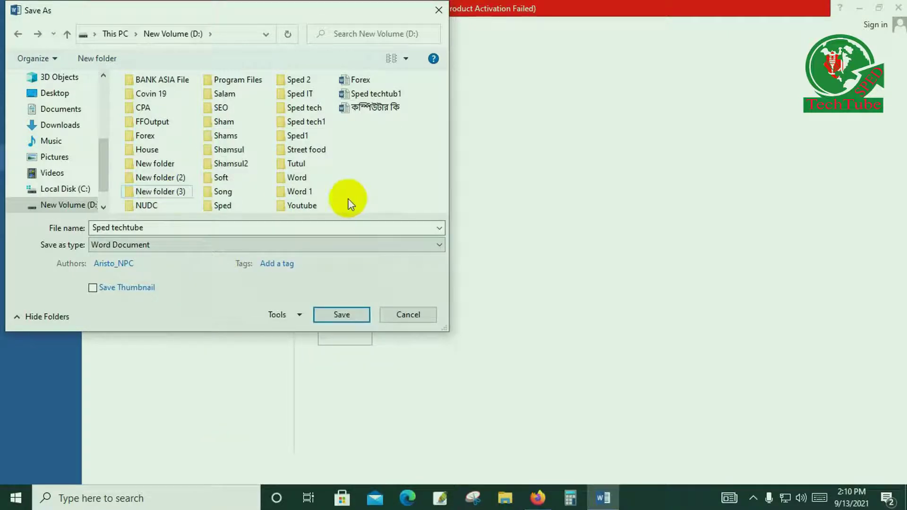
Rename the folder New folder (3) on New Volume (D:) as Speda
{"action": "left_click", "coordinate": [151, 194]}
{"action": "right_click", "coordinate": [152, 195]}
{"action": "left_click", "coordinate": [187, 453]}
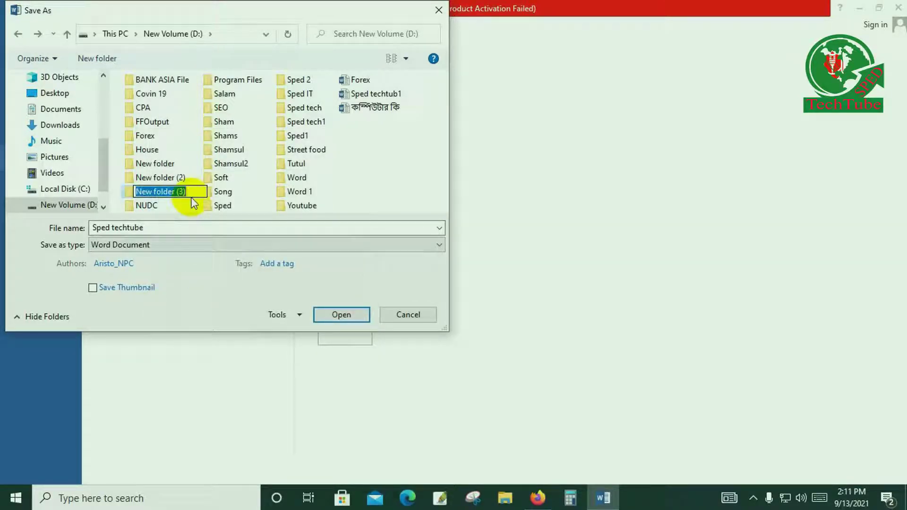
{"action": "type", "text": "Sped"}
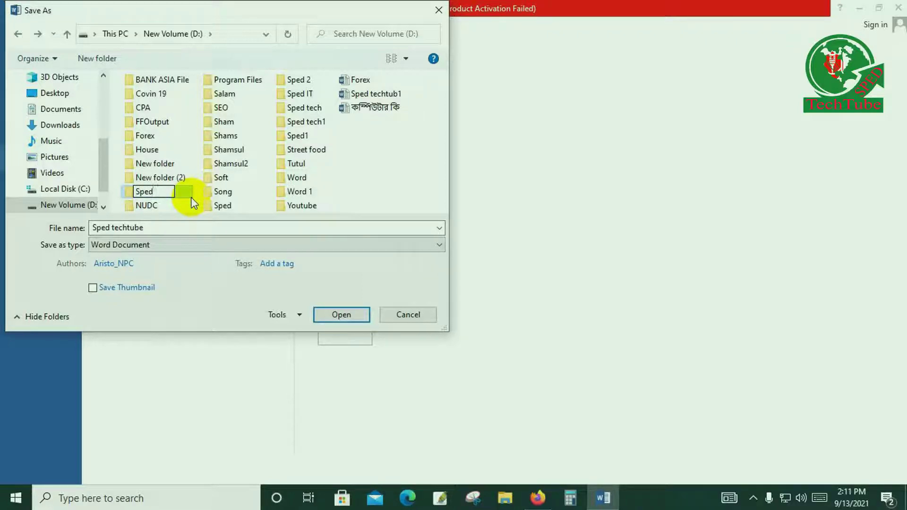
{"action": "type", "text": "a"}
{"action": "key", "text": "BackSpace"}
{"action": "type", "text": "2"}
{"action": "key", "text": "BackSpace"}
{"action": "type", "text": "a"}
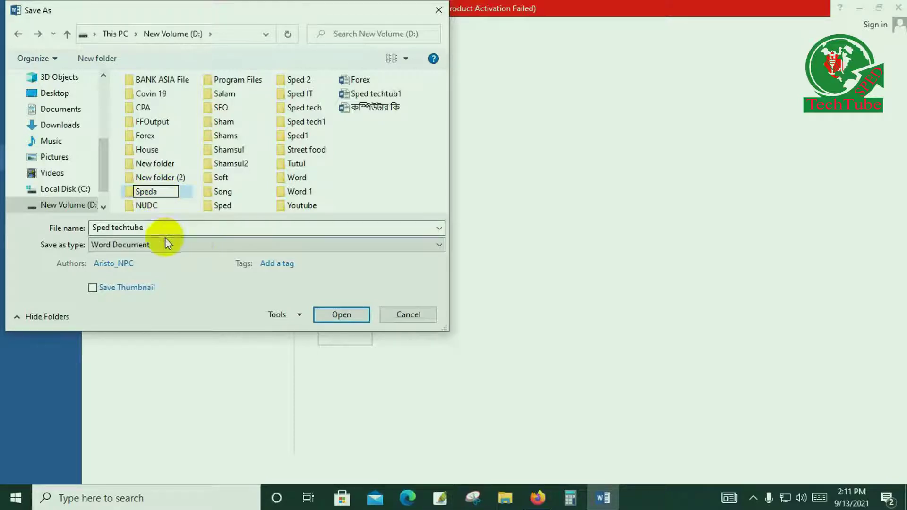
{"action": "key", "text": "Return"}
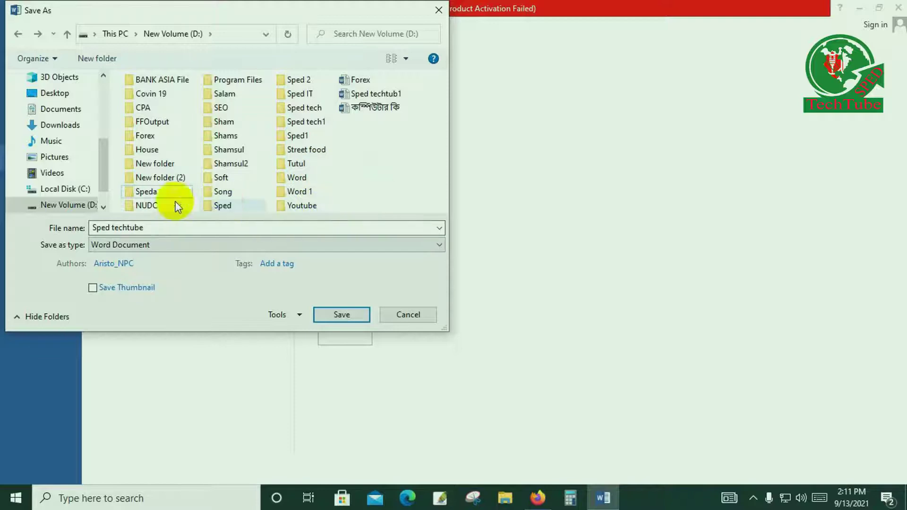
Open the Speda folder as the save location and save the document there under the name Sped techtube
{"action": "left_click", "coordinate": [144, 192]}
{"action": "left_click", "coordinate": [342, 315]}
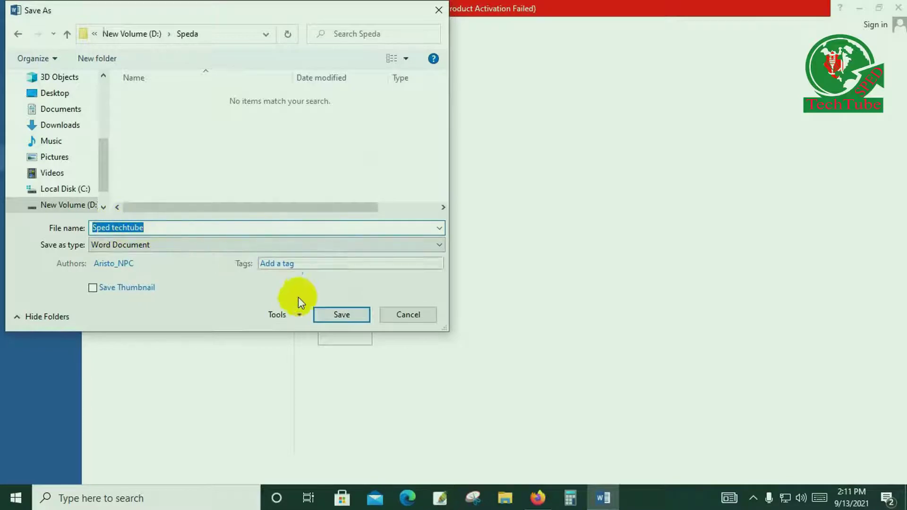
{"action": "left_click", "coordinate": [336, 315]}
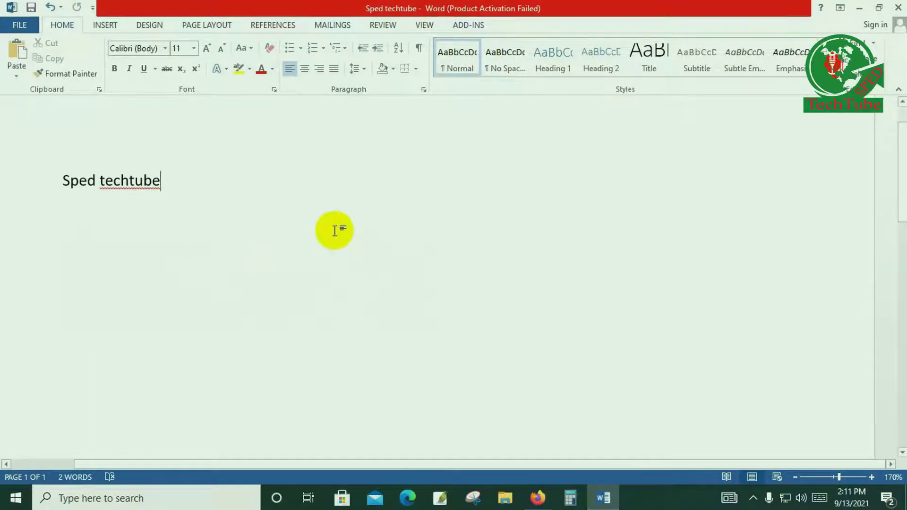
Add a new line below "Sped techtube" and enter the organization's address on it
{"action": "key", "text": "Return"}
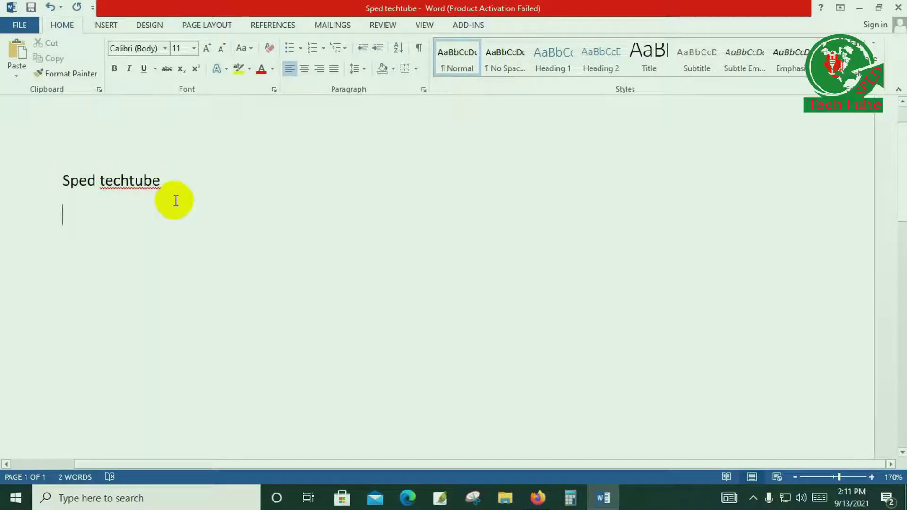
{"action": "type", "text": "Cha"}
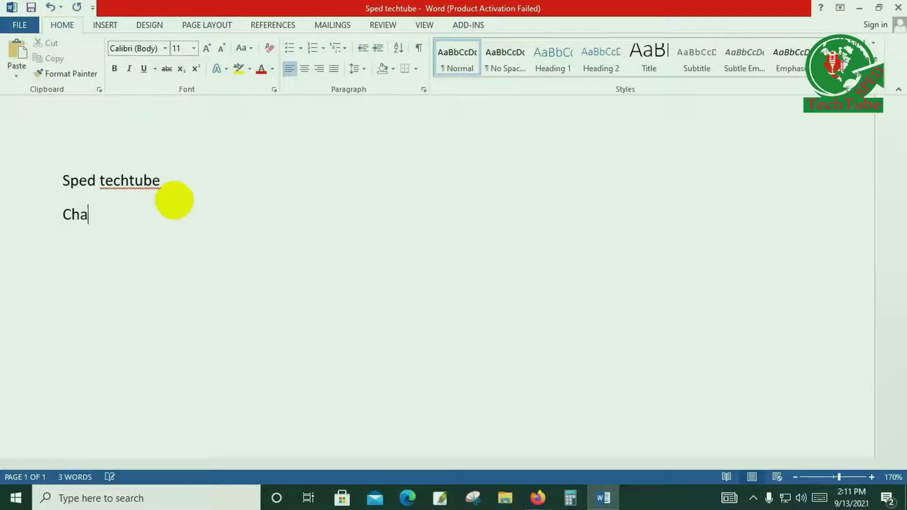
{"action": "type", "text": "raikole S"}
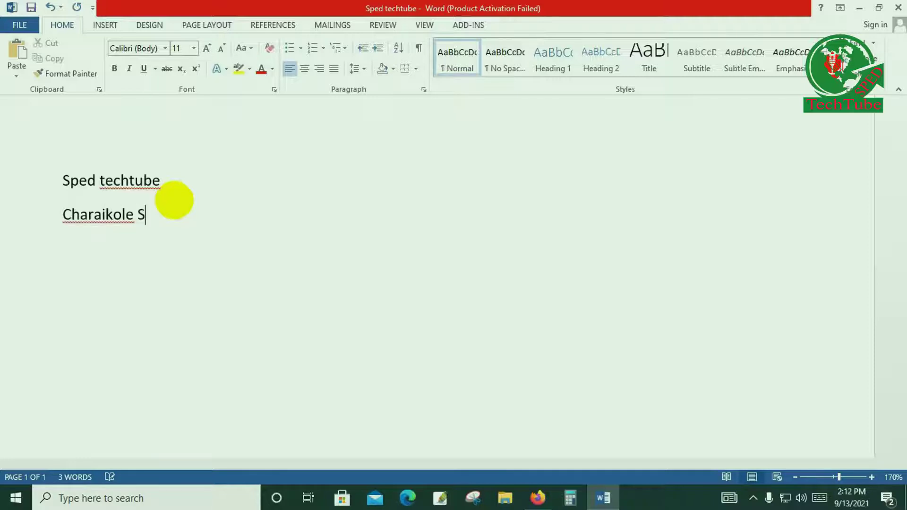
{"action": "type", "text": "tation Baz"}
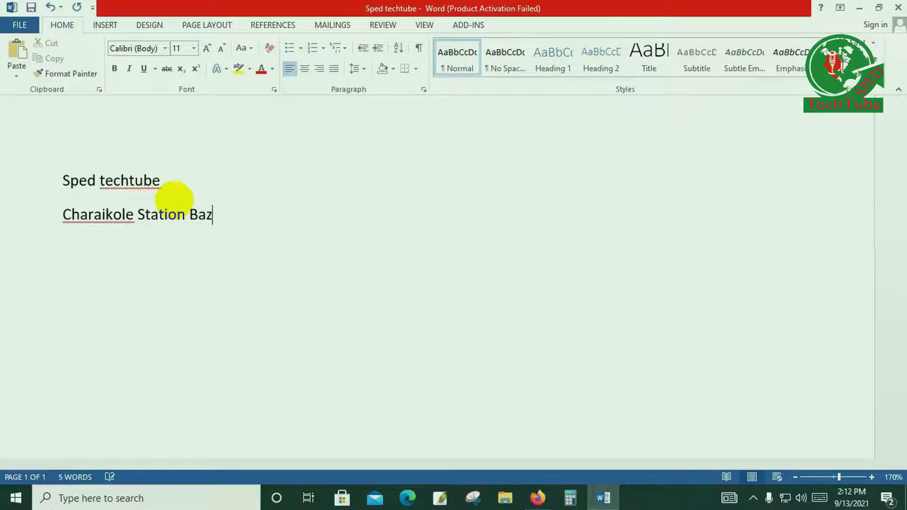
{"action": "type", "text": "ar, Kumark"}
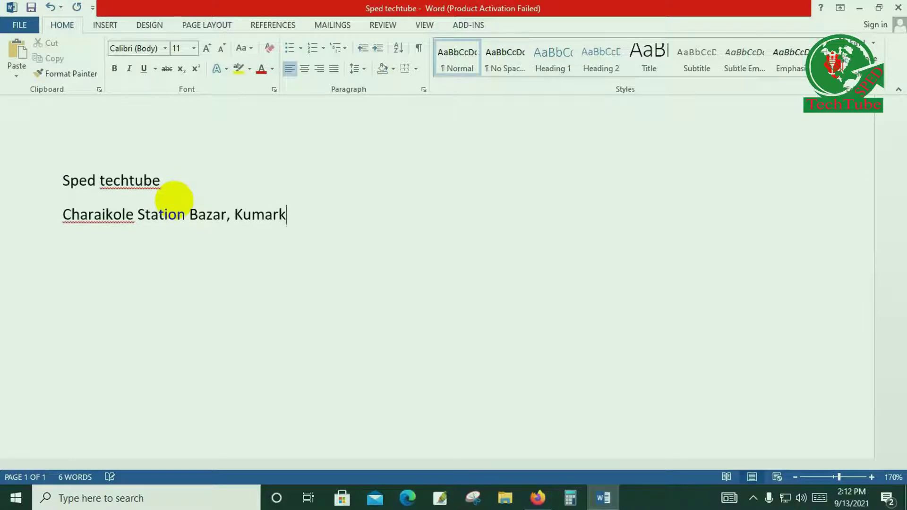
{"action": "type", "text": "hali, kus"}
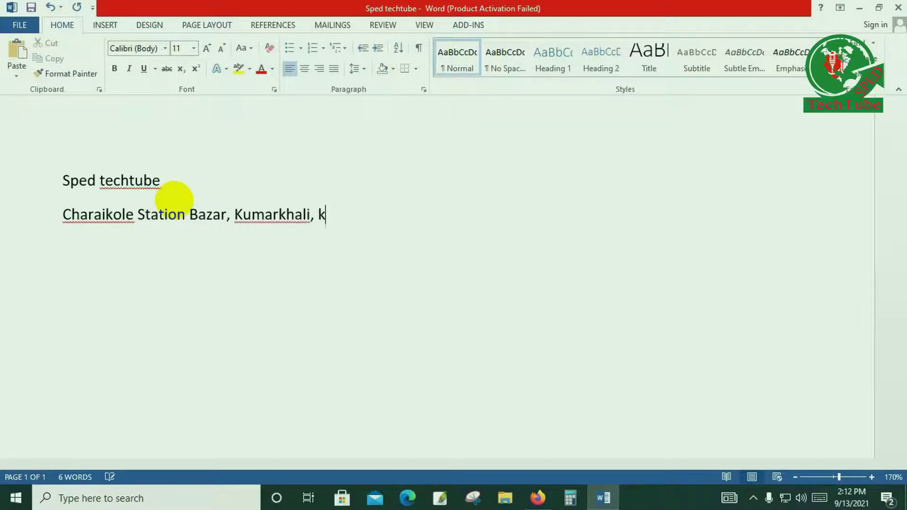
{"action": "type", "text": "htia"}
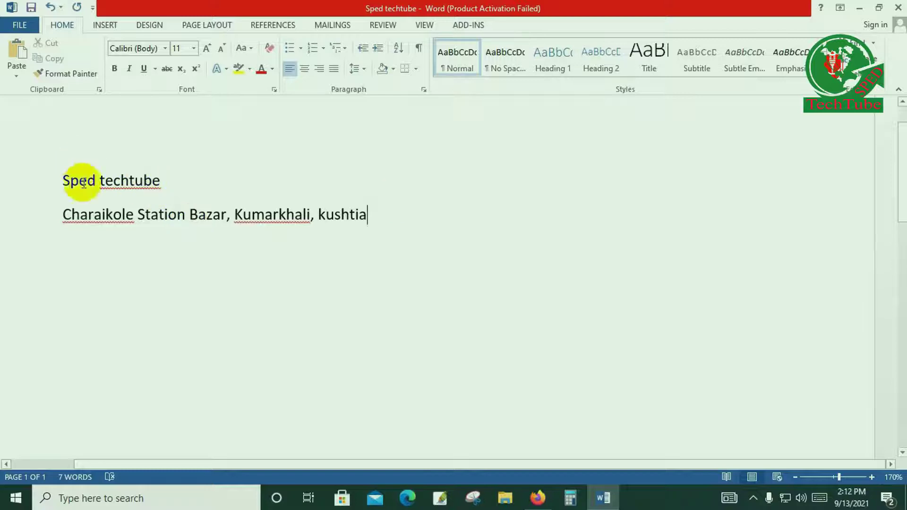
Select the newly added address line, save the changes to the existing document and clear the selection
{"action": "left_click", "coordinate": [162, 181]}
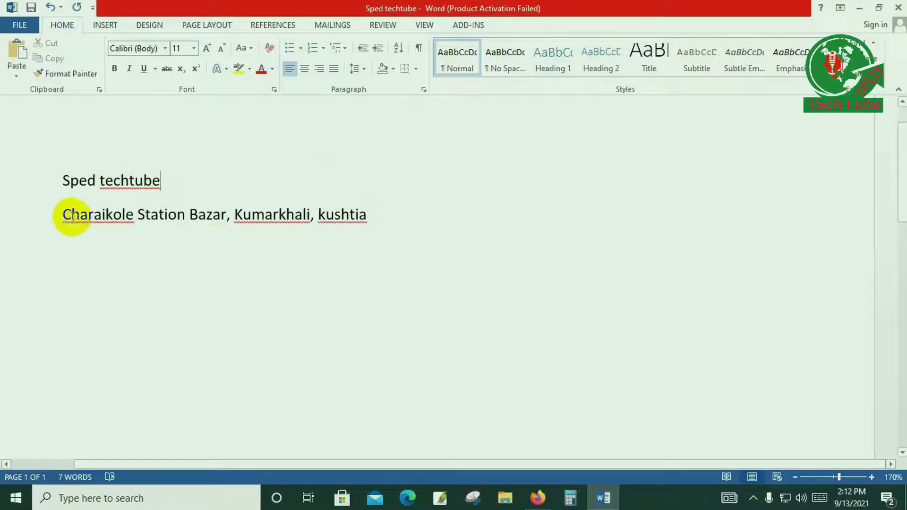
{"action": "left_click_drag", "start_coordinate": [63, 216], "coordinate": [357, 228]}
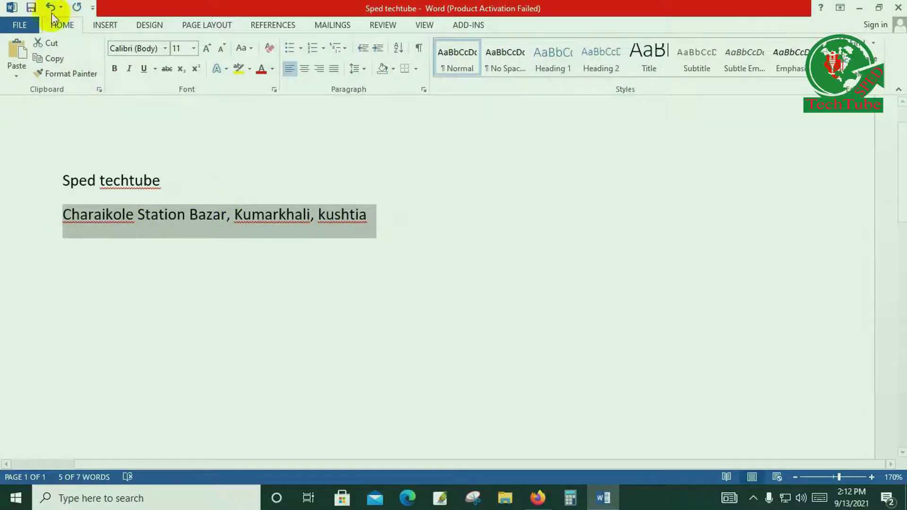
{"action": "left_click", "coordinate": [26, 24]}
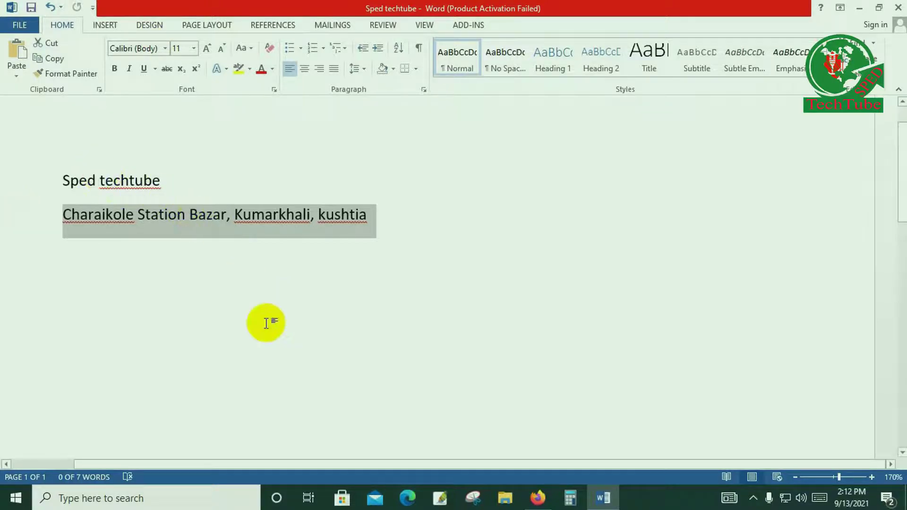
{"action": "left_click", "coordinate": [273, 222]}
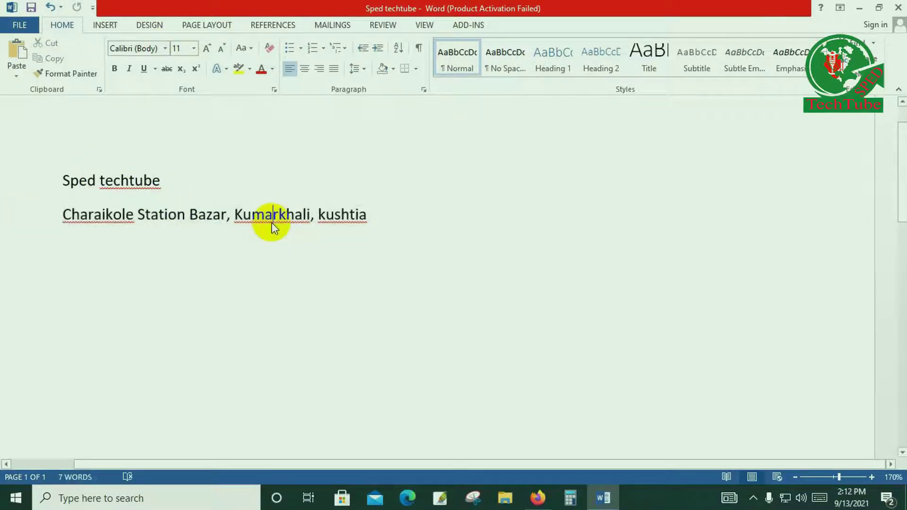
{"action": "left_click_drag", "start_coordinate": [381, 220], "coordinate": [72, 229]}
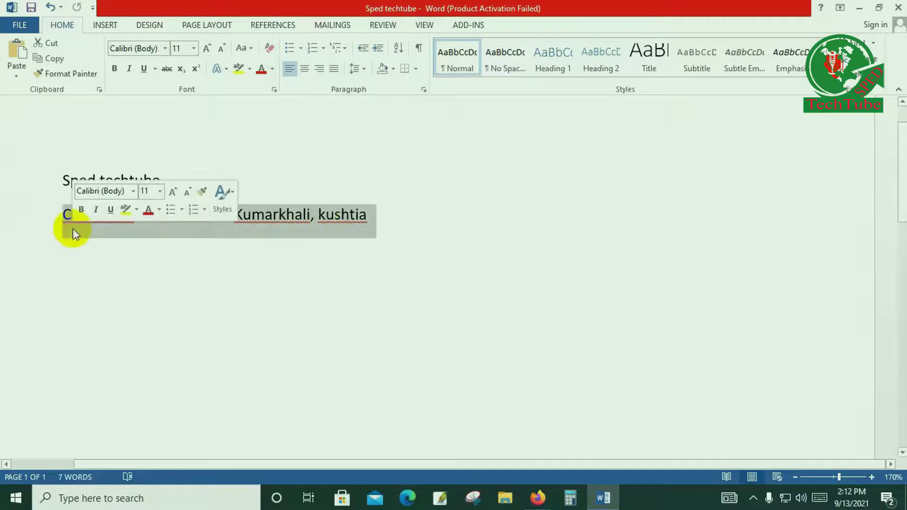
{"action": "left_click", "coordinate": [31, 8]}
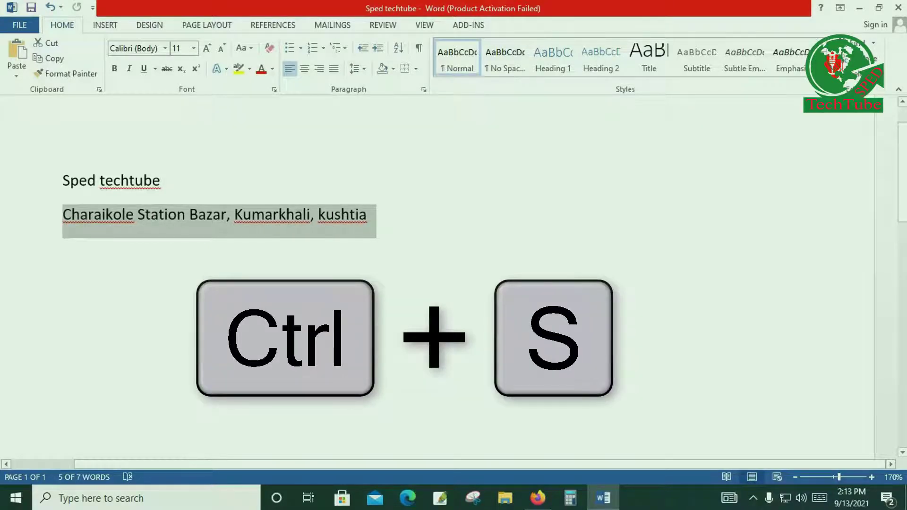
{"action": "left_click", "coordinate": [356, 266]}
{"action": "left_click", "coordinate": [405, 212]}
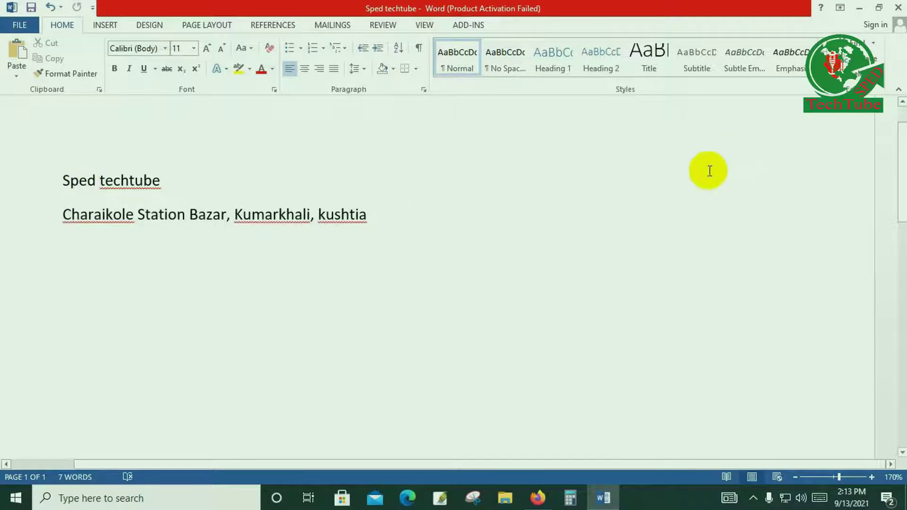
Close the saved document and refresh the desktop
{"action": "left_click", "coordinate": [900, 8]}
{"action": "right_click", "coordinate": [591, 117]}
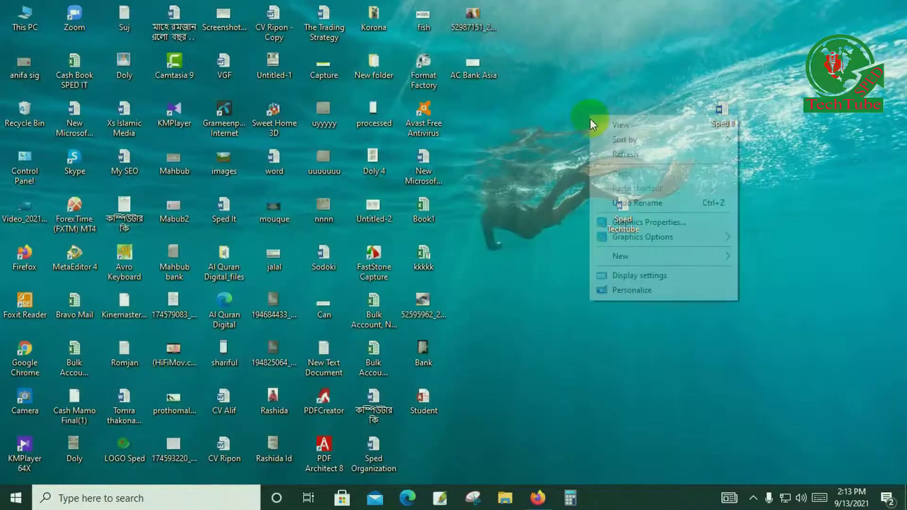
{"action": "left_click", "coordinate": [624, 158]}
{"action": "right_click", "coordinate": [580, 112]}
{"action": "left_click", "coordinate": [612, 147]}
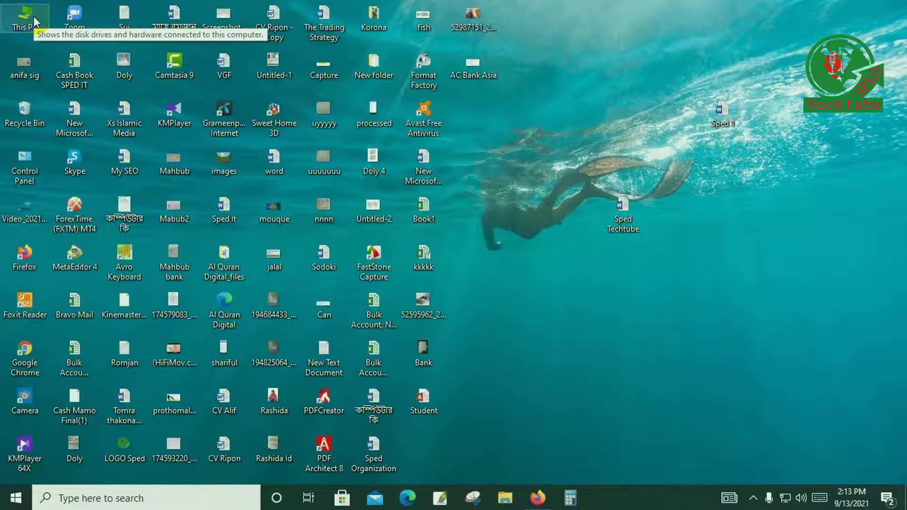
Check the saved Sped techtube document in the Speda folder on New Volume (D:) using File Explorer, closing the document and folder window
{"action": "double_click", "coordinate": [33, 16]}
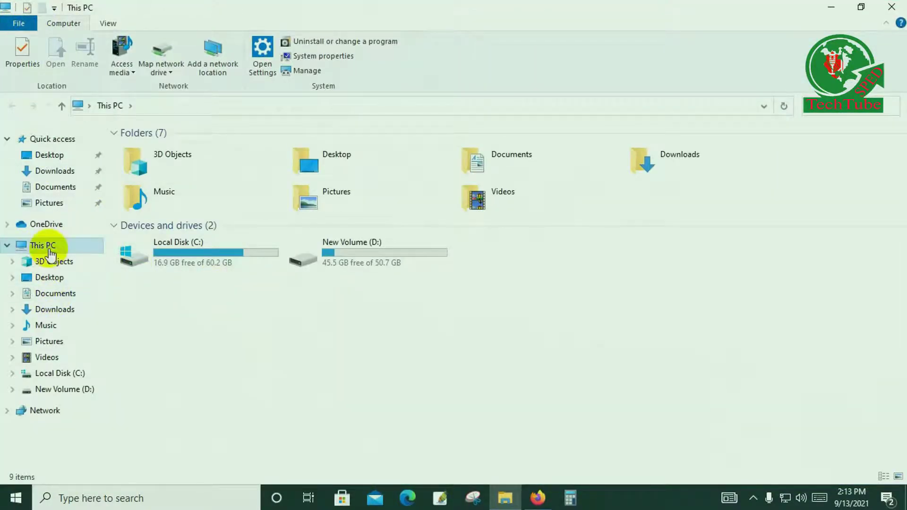
{"action": "left_click", "coordinate": [66, 390]}
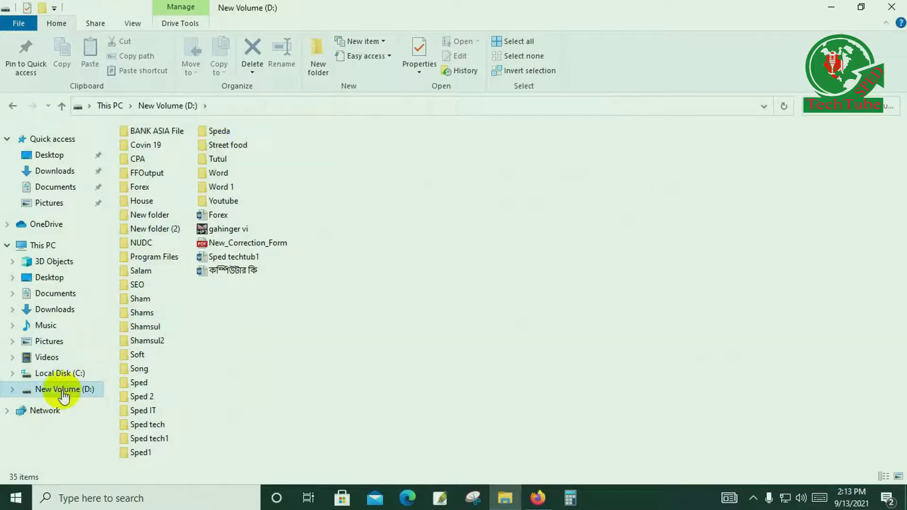
{"action": "double_click", "coordinate": [217, 132]}
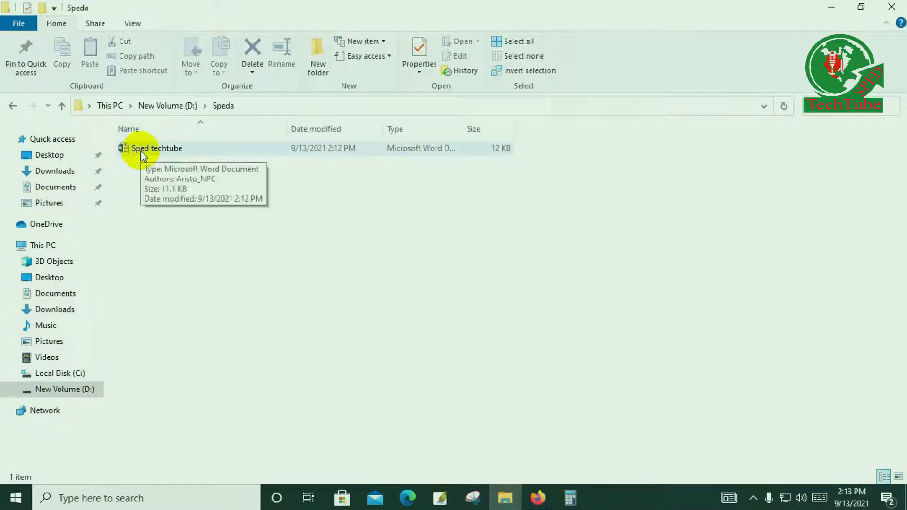
{"action": "double_click", "coordinate": [141, 152]}
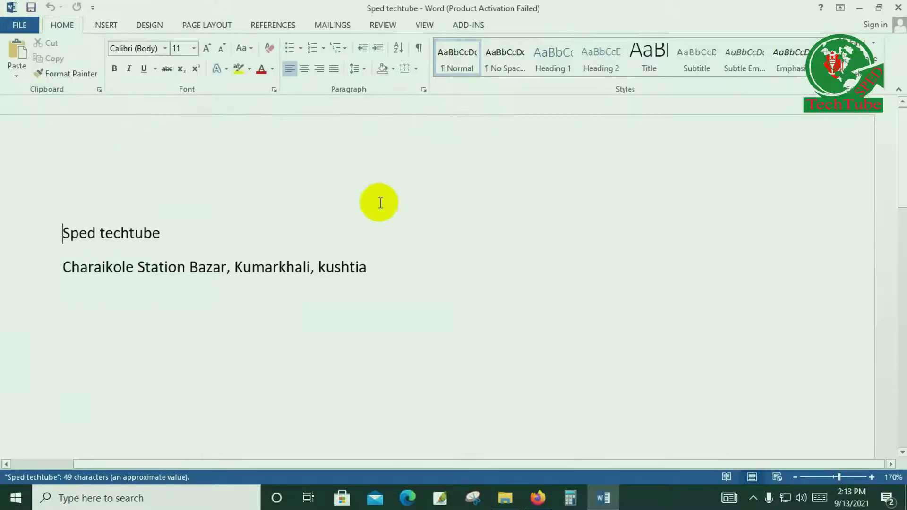
{"action": "left_click", "coordinate": [897, 8]}
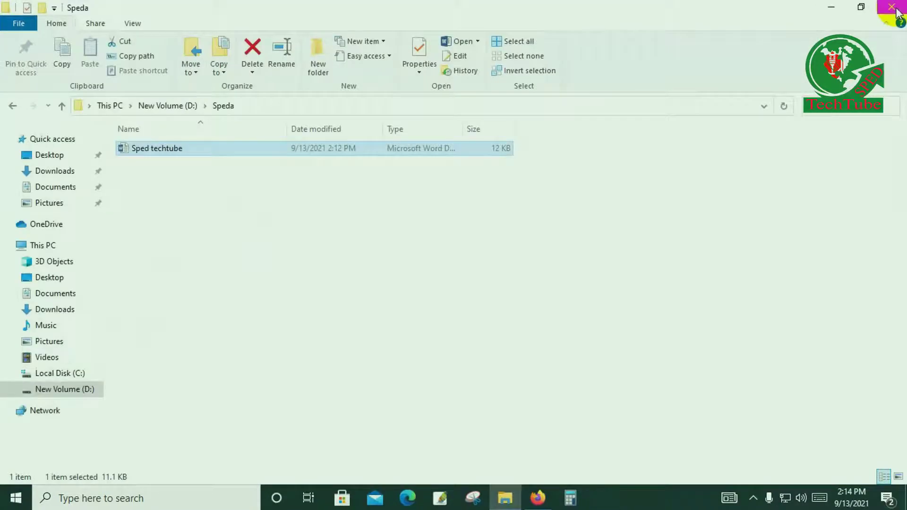
{"action": "left_click", "coordinate": [895, 8]}
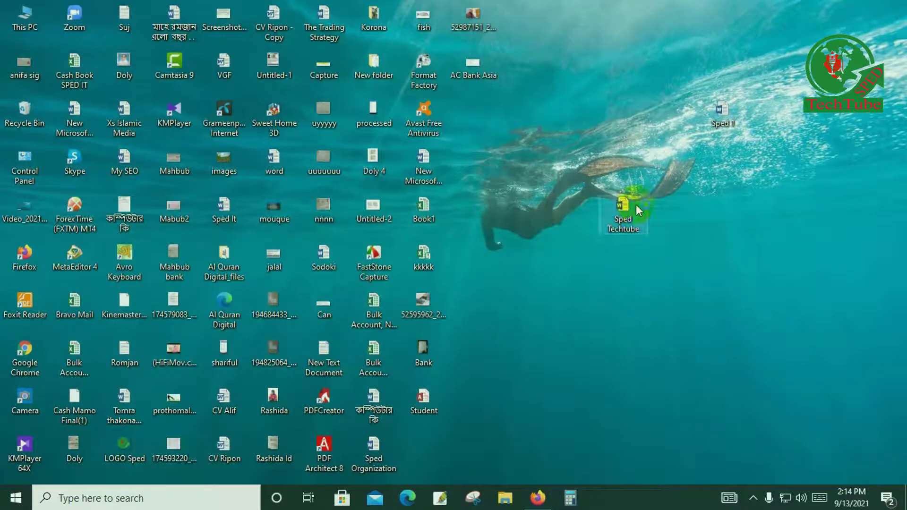
Open the blank Sped Techtube document from the desktop and start browsing the computer for another document to open
{"action": "double_click", "coordinate": [636, 208]}
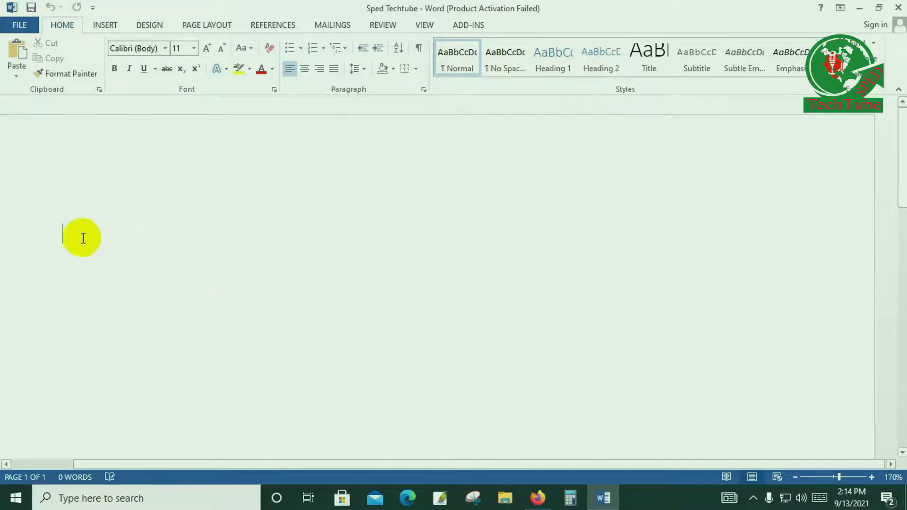
{"action": "left_click", "coordinate": [26, 24]}
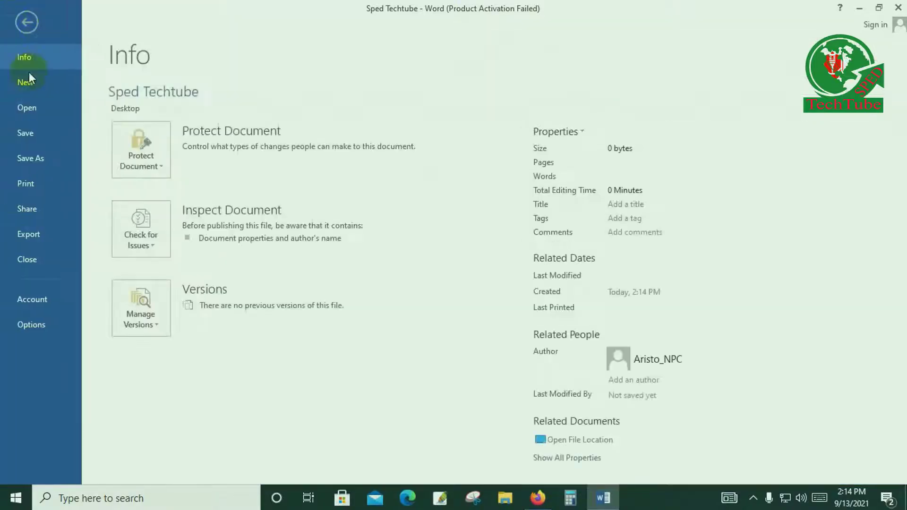
{"action": "left_click", "coordinate": [25, 115]}
{"action": "left_click", "coordinate": [186, 187]}
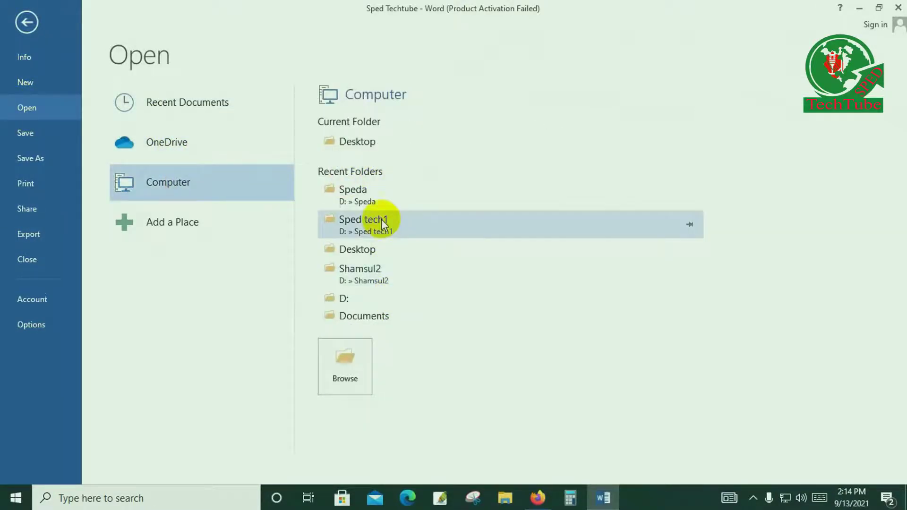
{"action": "left_click", "coordinate": [185, 180]}
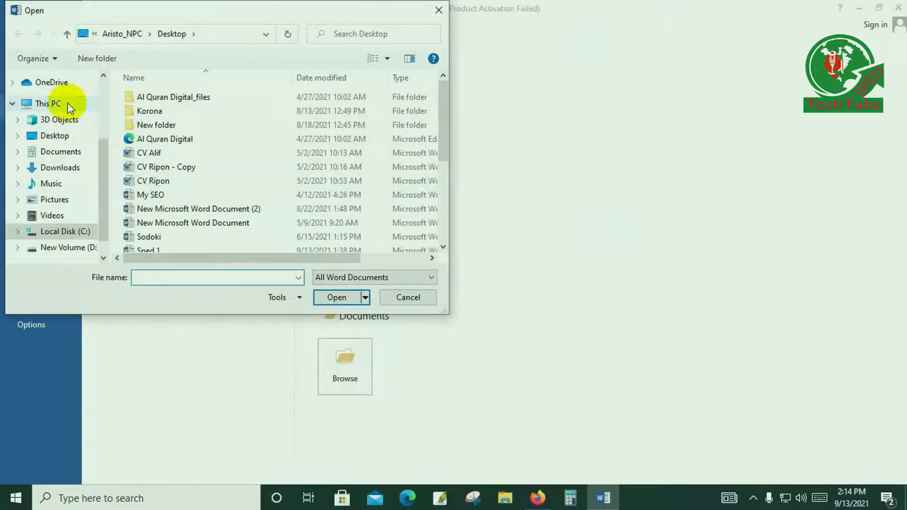
Open the Sped techtube document from the Speda folder on New Volume (D:)
{"action": "left_click", "coordinate": [48, 104]}
{"action": "scroll", "coordinate": [443, 230], "scroll_direction": "down", "scroll_amount": 1}
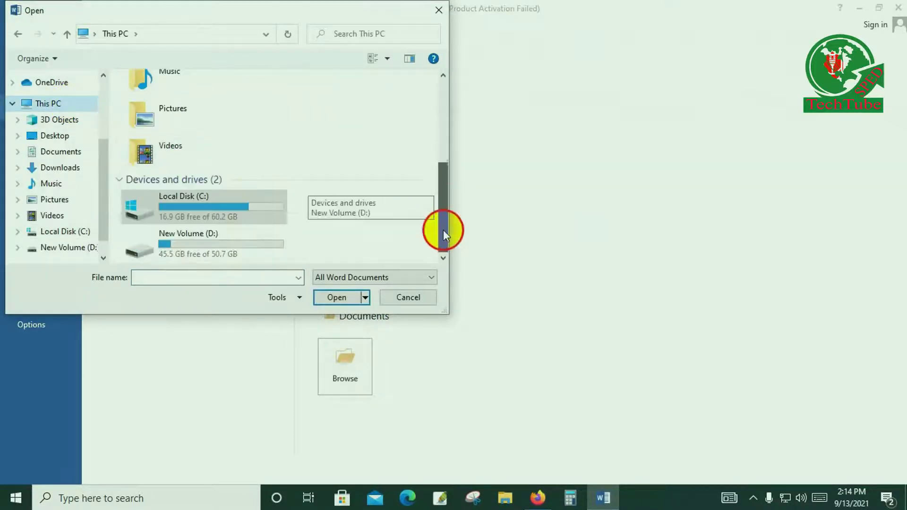
{"action": "left_click", "coordinate": [243, 240]}
{"action": "left_click", "coordinate": [338, 297]}
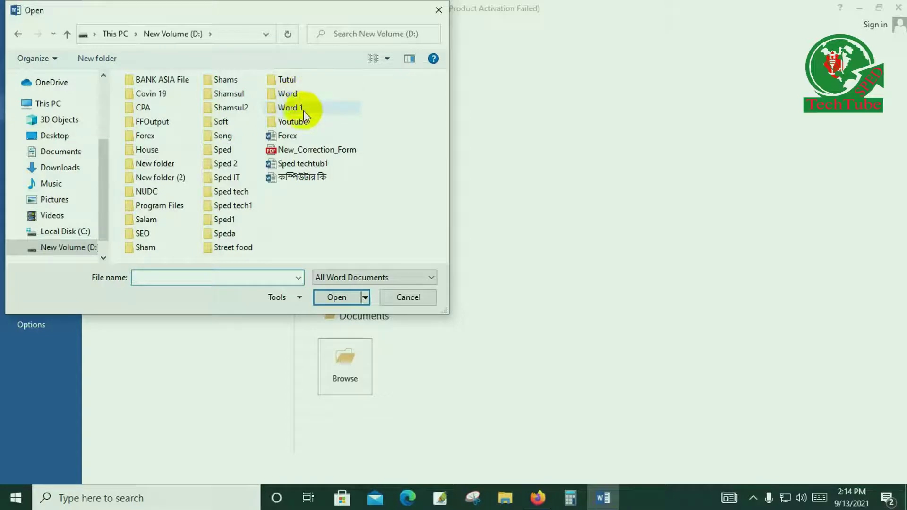
{"action": "left_click", "coordinate": [224, 234]}
{"action": "left_click", "coordinate": [336, 298]}
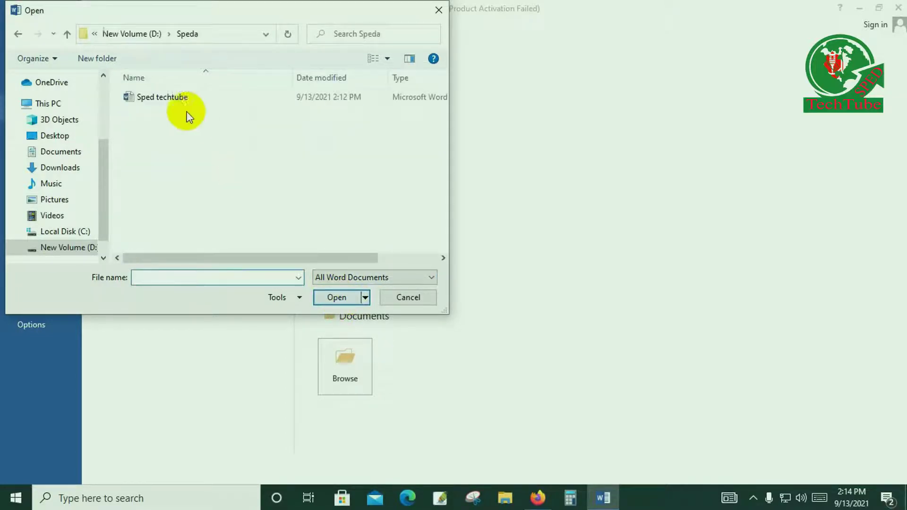
{"action": "left_click", "coordinate": [171, 101]}
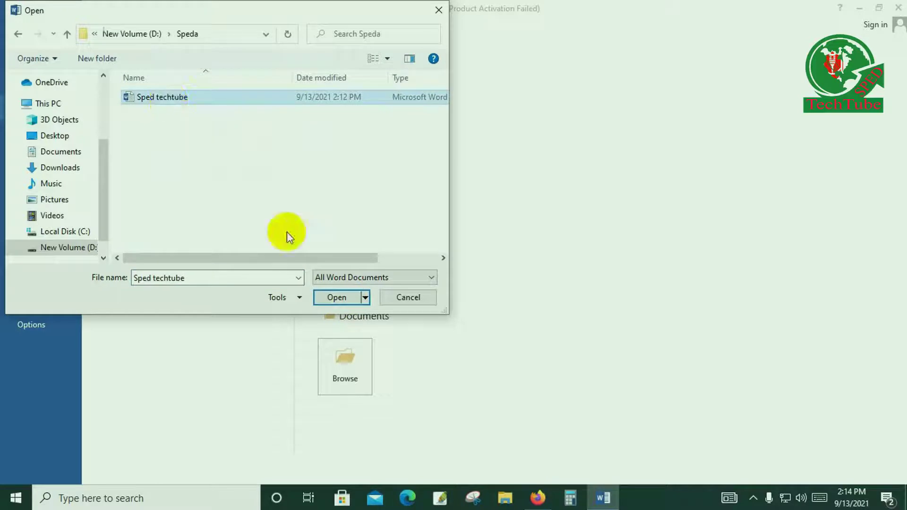
{"action": "left_click", "coordinate": [334, 298]}
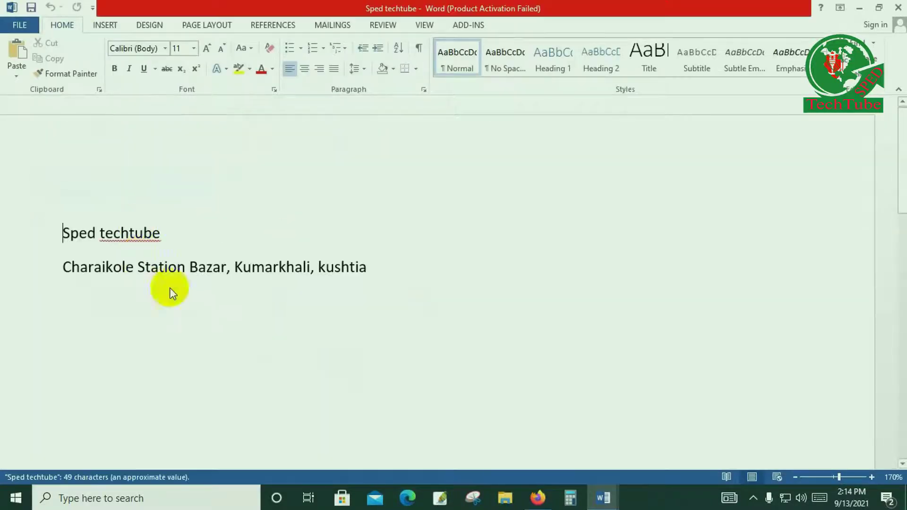
{"action": "left_click", "coordinate": [582, 377]}
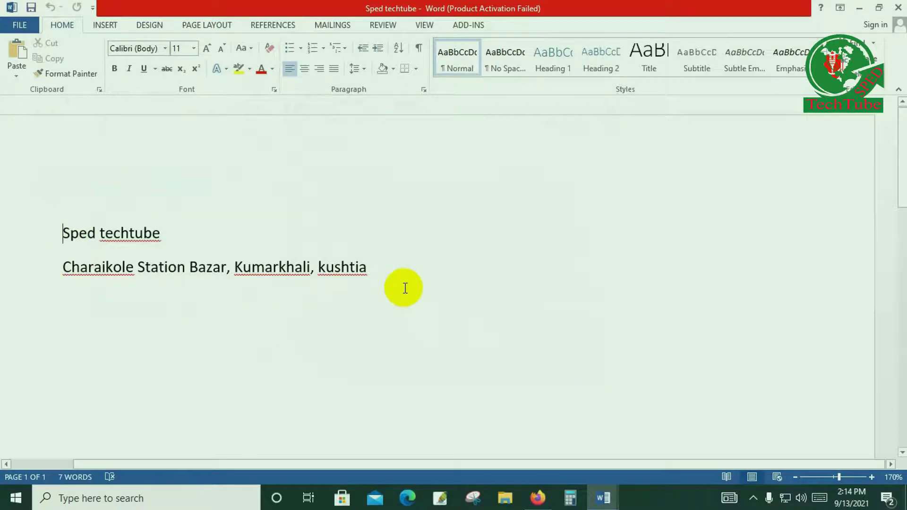
Create a new blank document and close it again, returning to the Sped techtube document
{"action": "left_click", "coordinate": [20, 25]}
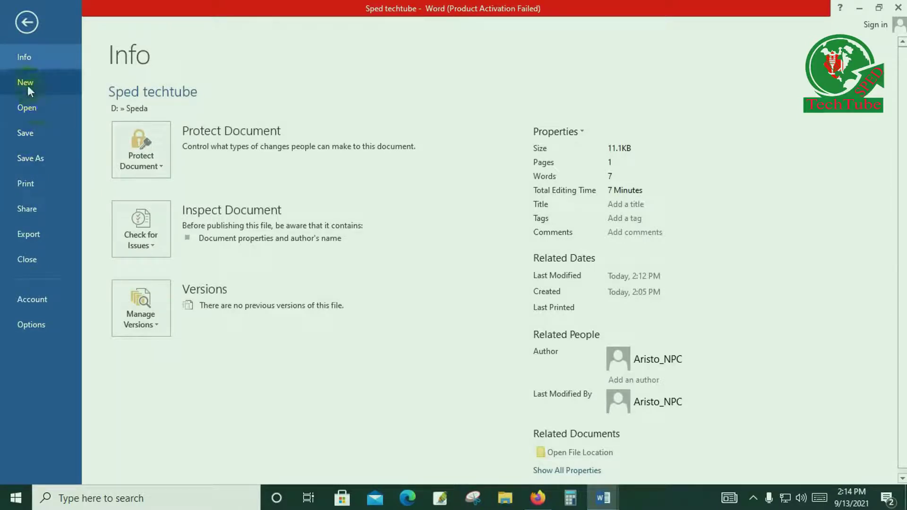
{"action": "left_click", "coordinate": [26, 21]}
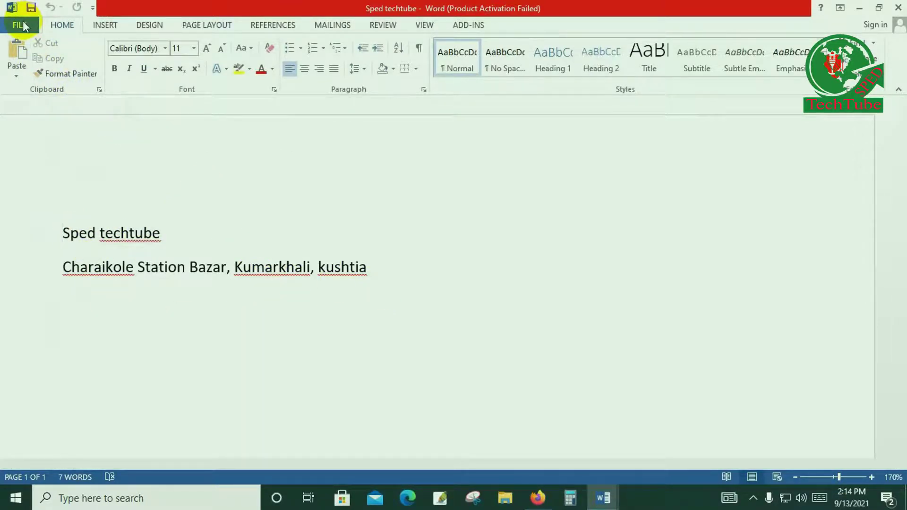
{"action": "left_click", "coordinate": [21, 25]}
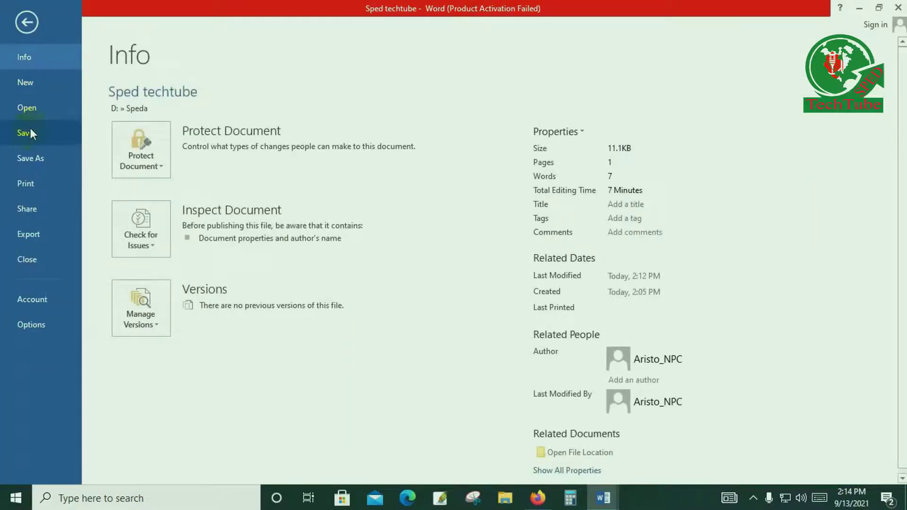
{"action": "left_click", "coordinate": [34, 83]}
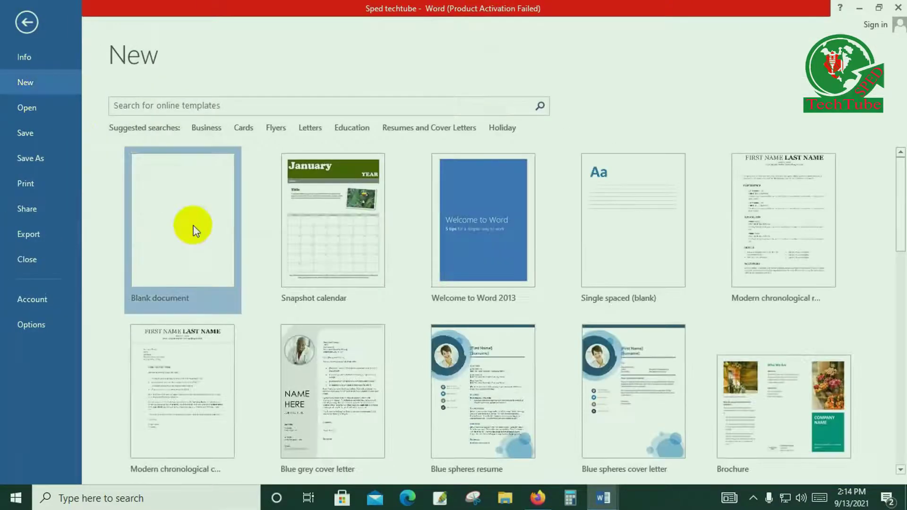
{"action": "key", "text": "Escape"}
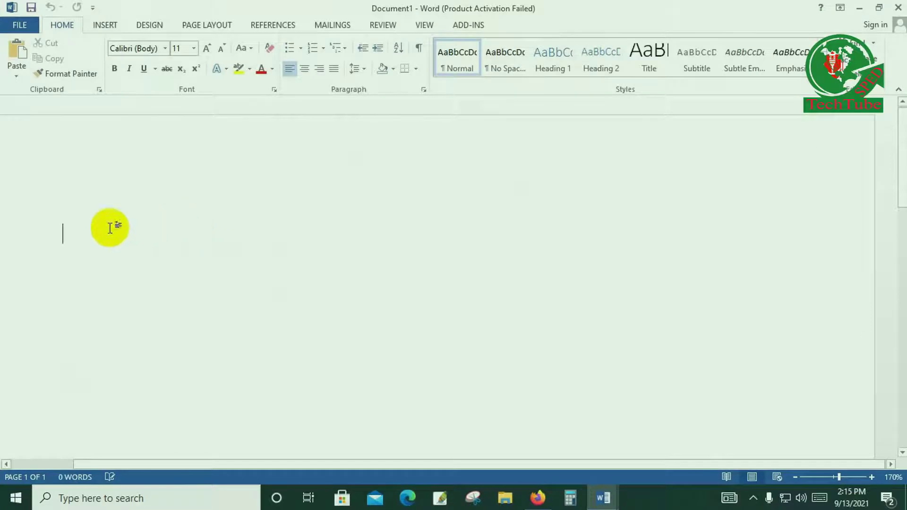
{"action": "left_click", "coordinate": [898, 8]}
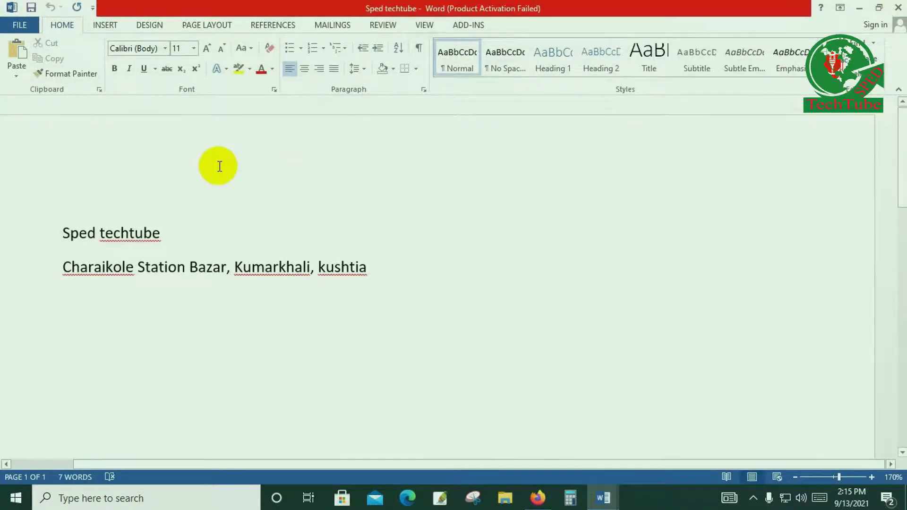
Start a Save As of the Sped techtube document and choose the Speda folder on New Volume (D:) as its location
{"action": "left_click", "coordinate": [14, 26]}
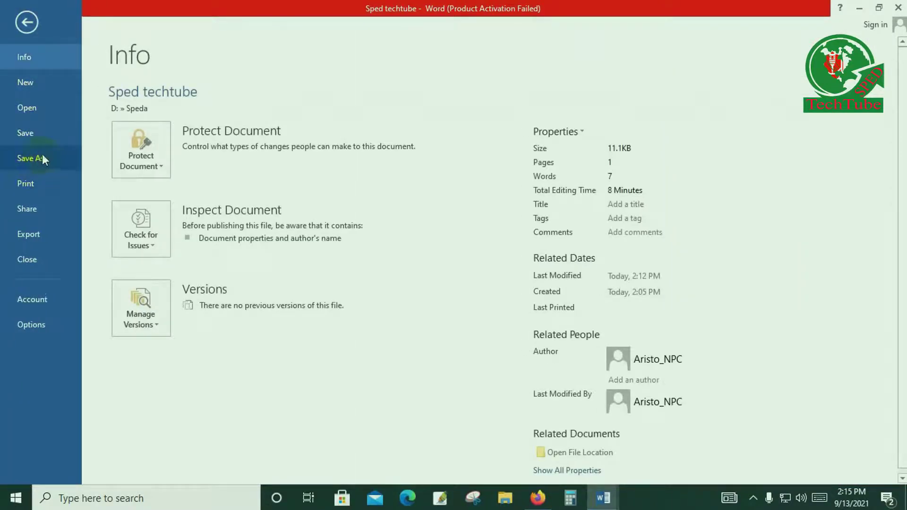
{"action": "left_click", "coordinate": [26, 21]}
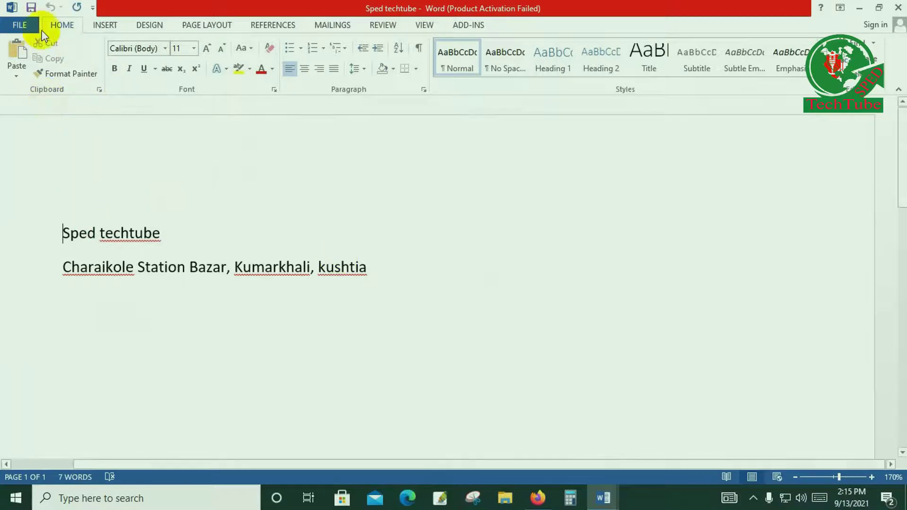
{"action": "left_click", "coordinate": [18, 26]}
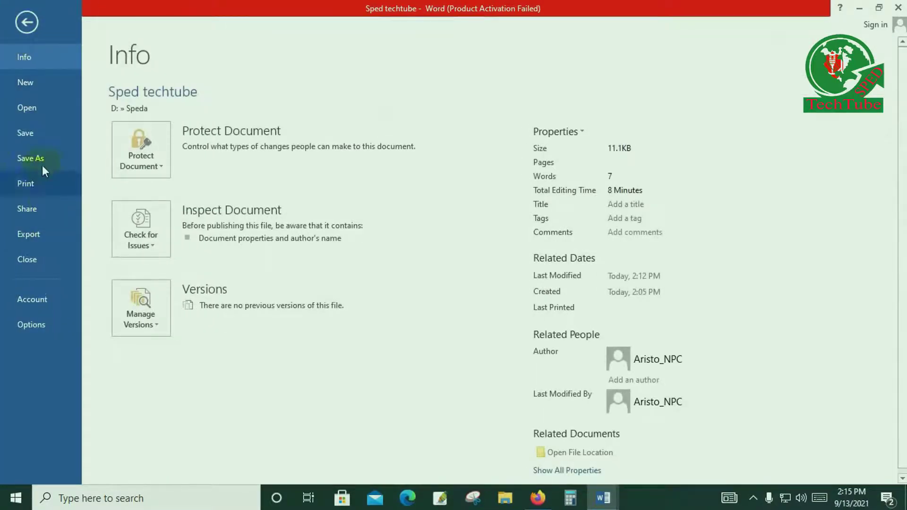
{"action": "left_click", "coordinate": [43, 165]}
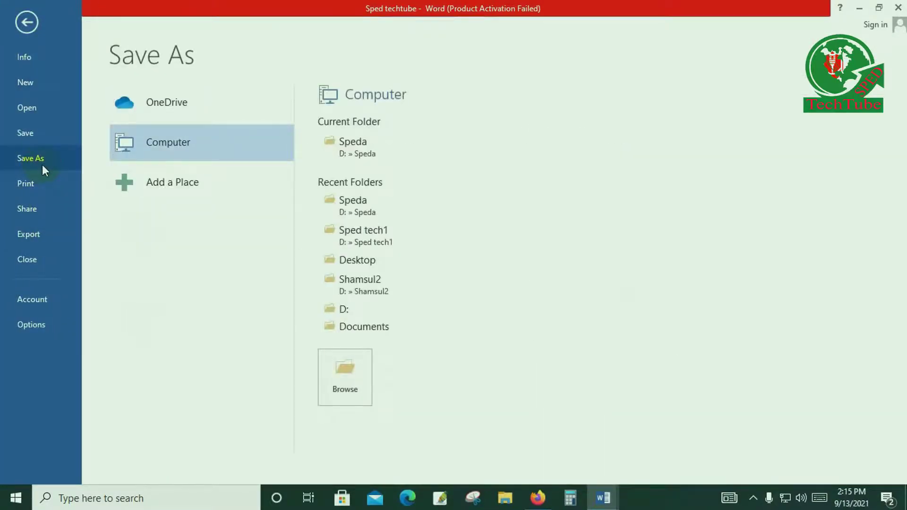
{"action": "double_click", "coordinate": [203, 142]}
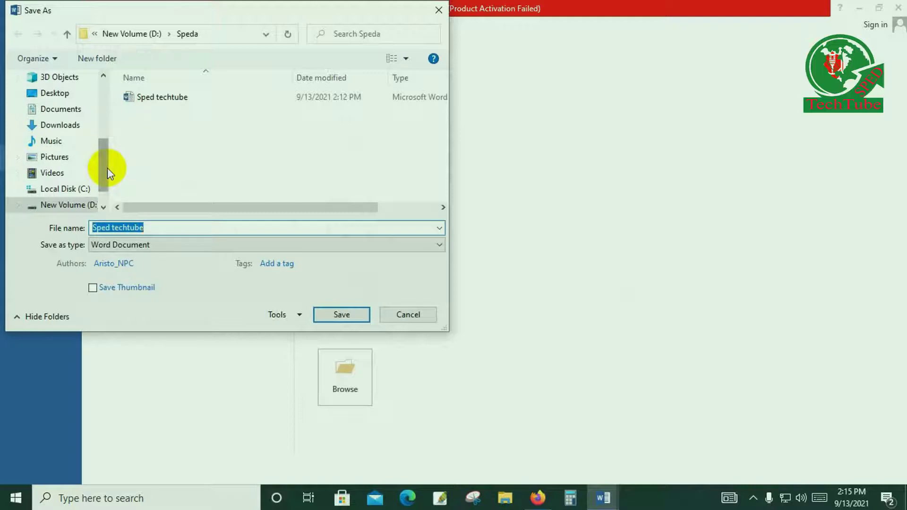
{"action": "left_click_drag", "start_coordinate": [107, 168], "coordinate": [85, 92]}
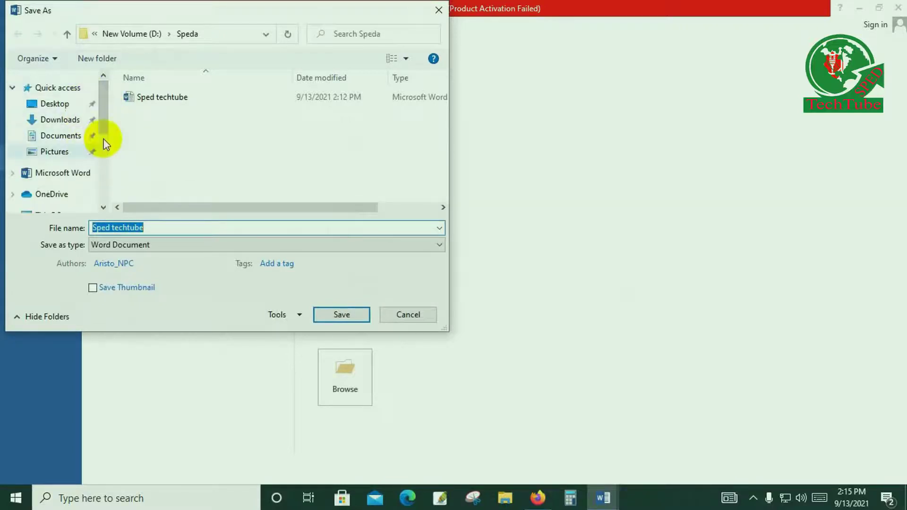
{"action": "left_click_drag", "start_coordinate": [103, 117], "coordinate": [104, 178]}
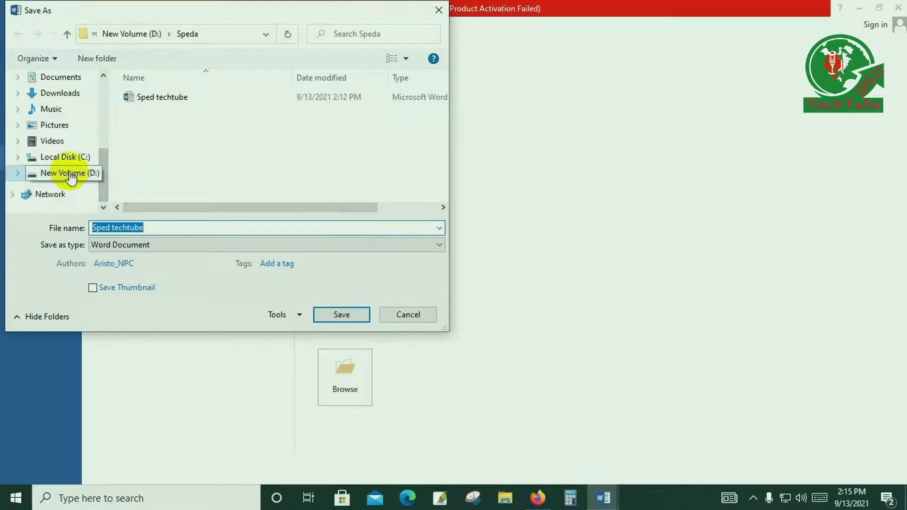
{"action": "left_click", "coordinate": [71, 178]}
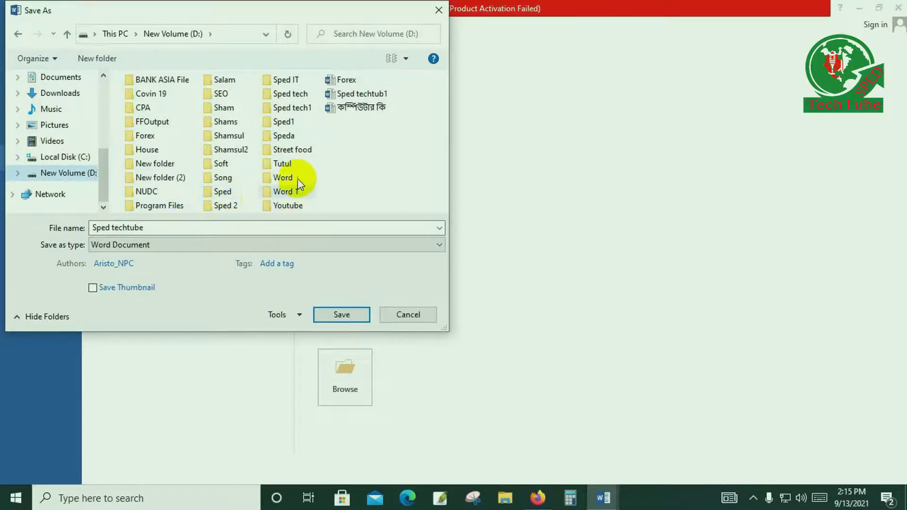
{"action": "left_click", "coordinate": [287, 138]}
{"action": "left_click", "coordinate": [342, 314]}
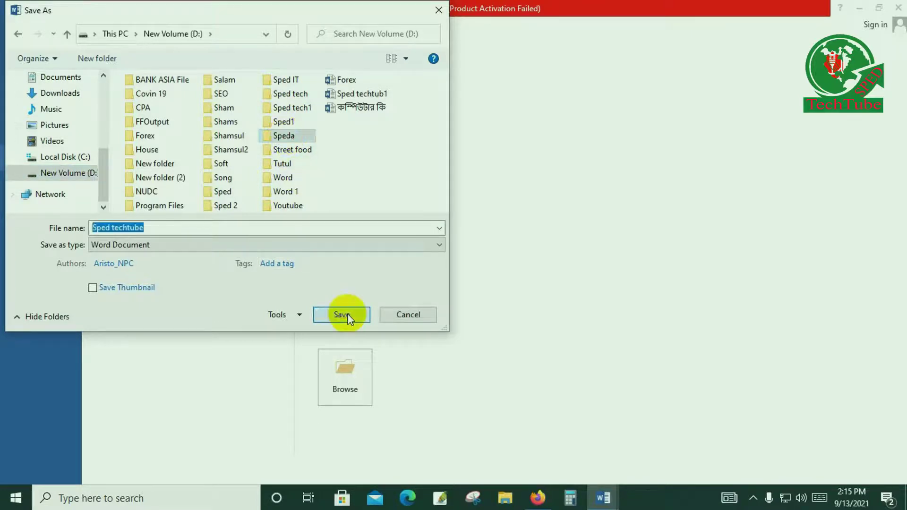
Name the copy "Sped techtube2" and save it as a Word Document
{"action": "left_click", "coordinate": [165, 227]}
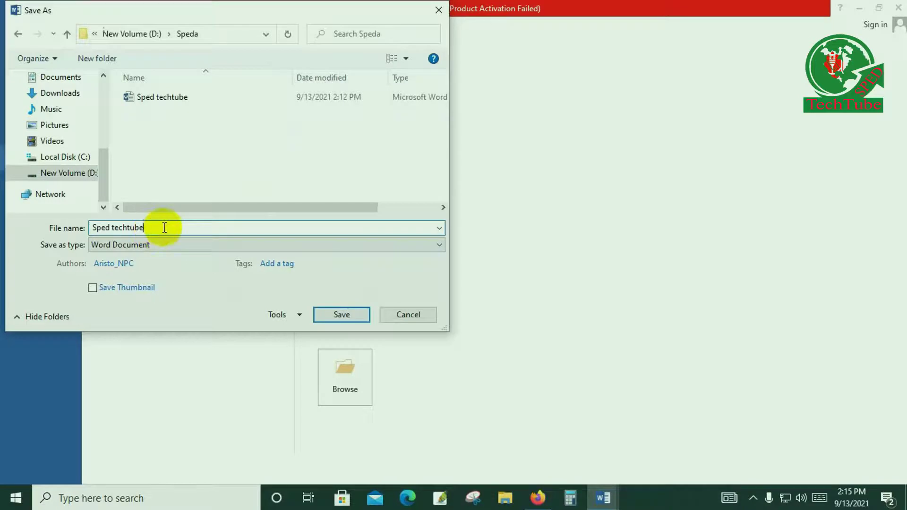
{"action": "type", "text": "2"}
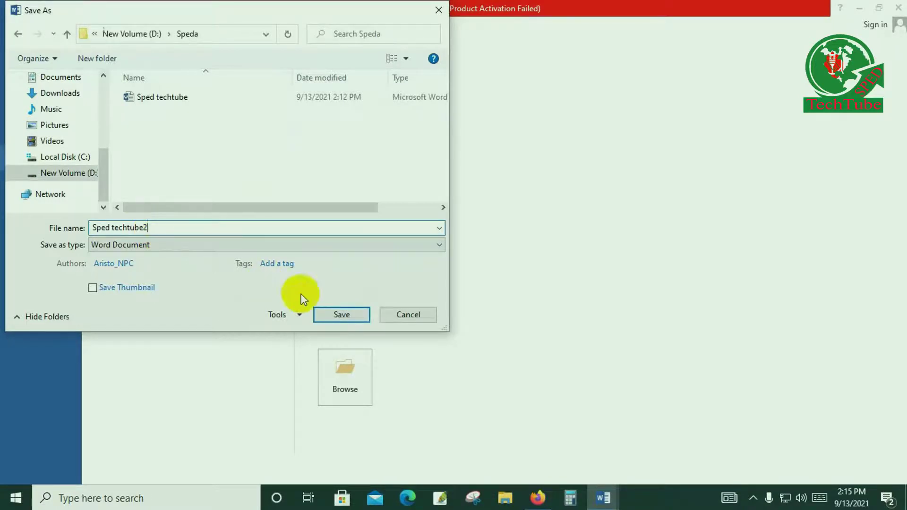
{"action": "left_click", "coordinate": [342, 315]}
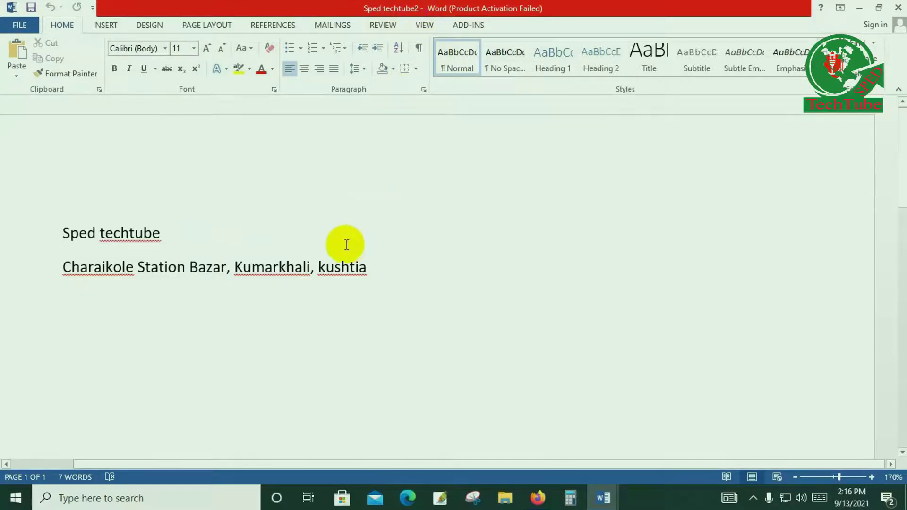
Replace the word "Sped" in the document's first line with "UDC"
{"action": "left_click_drag", "start_coordinate": [197, 219], "coordinate": [61, 227]}
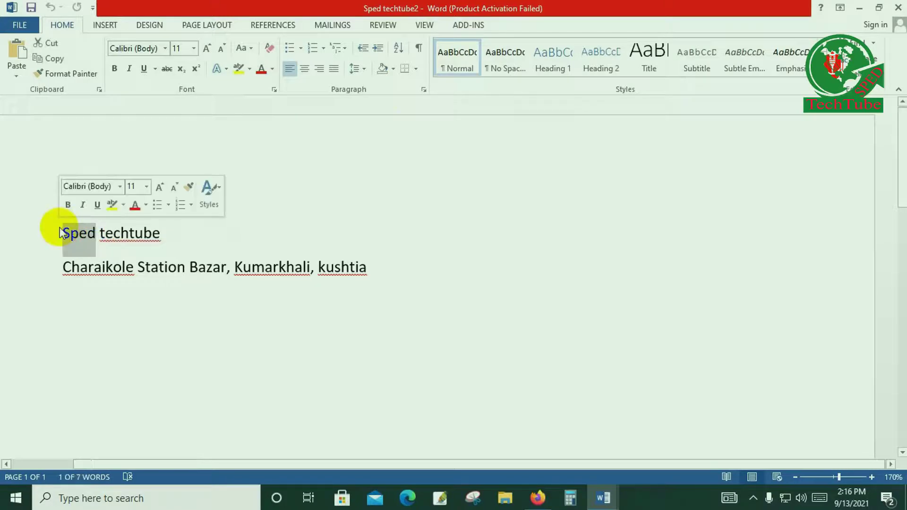
{"action": "type", "text": "UDC"}
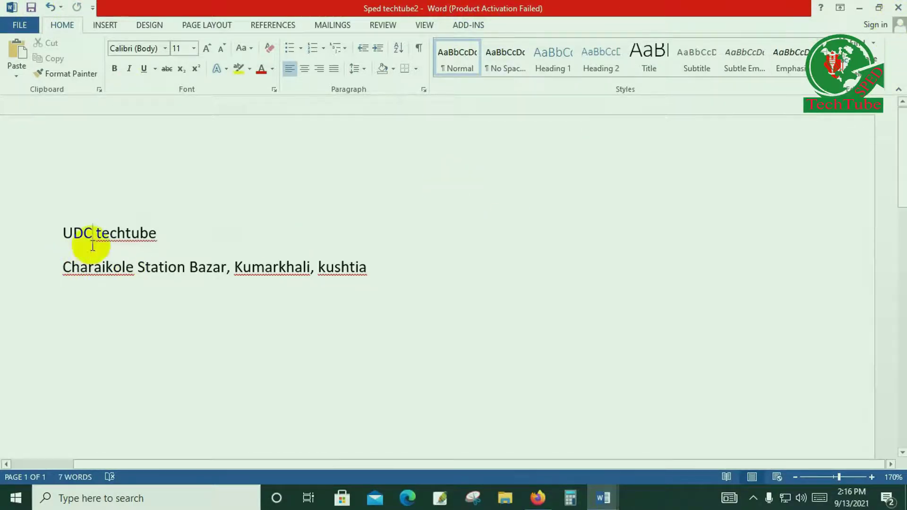
Replace the word "UDC" in the first line with "Sped techtube2" and save the document
{"action": "left_click_drag", "start_coordinate": [92, 235], "coordinate": [62, 236]}
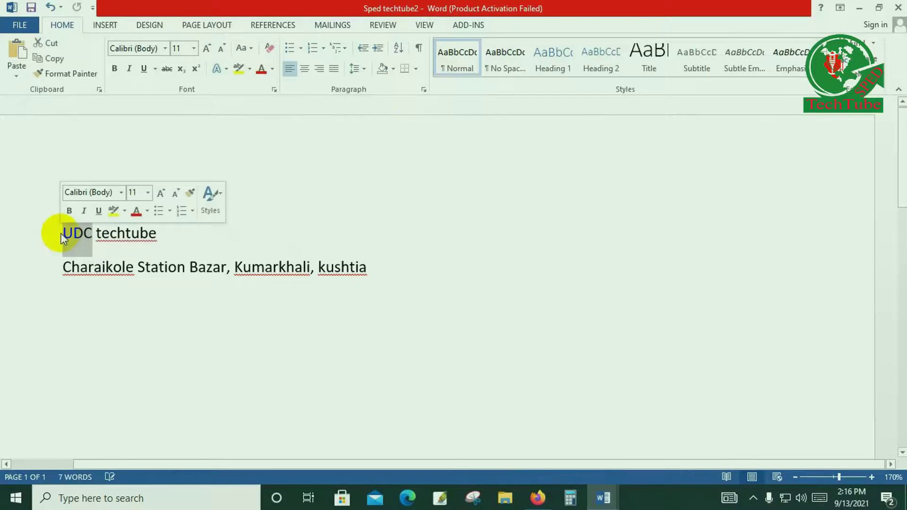
{"action": "type", "text": "Sped "}
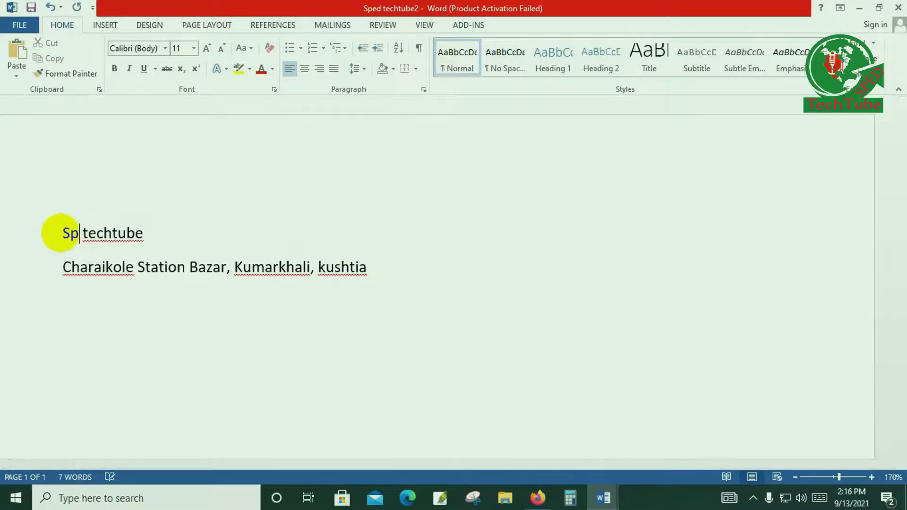
{"action": "type", "text": "te"}
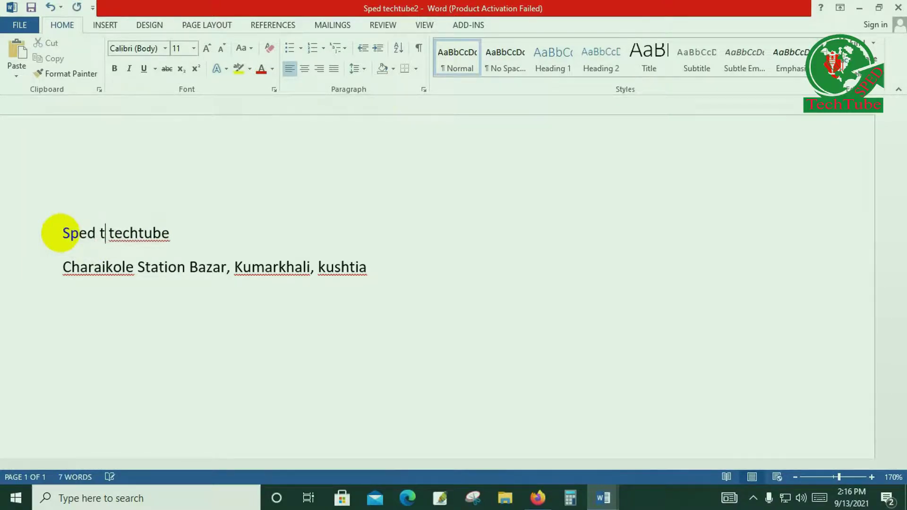
{"action": "type", "text": "chtube"}
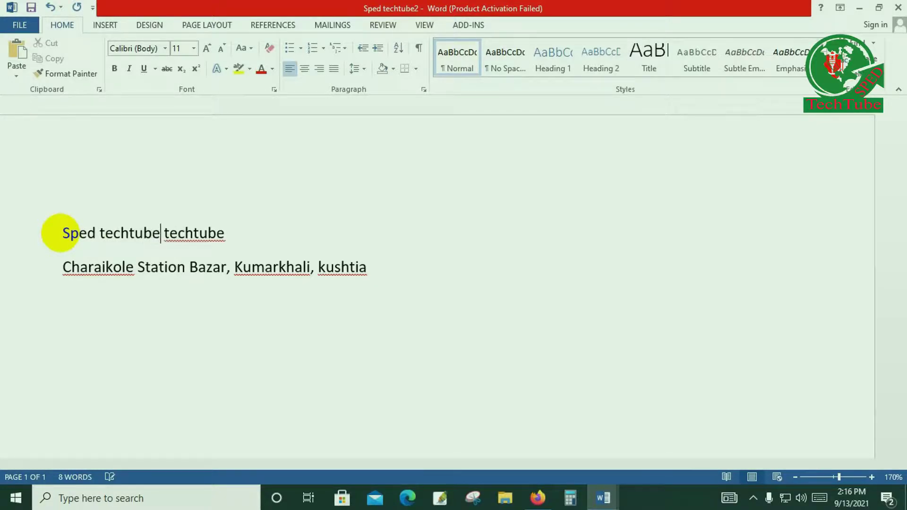
{"action": "type", "text": "2"}
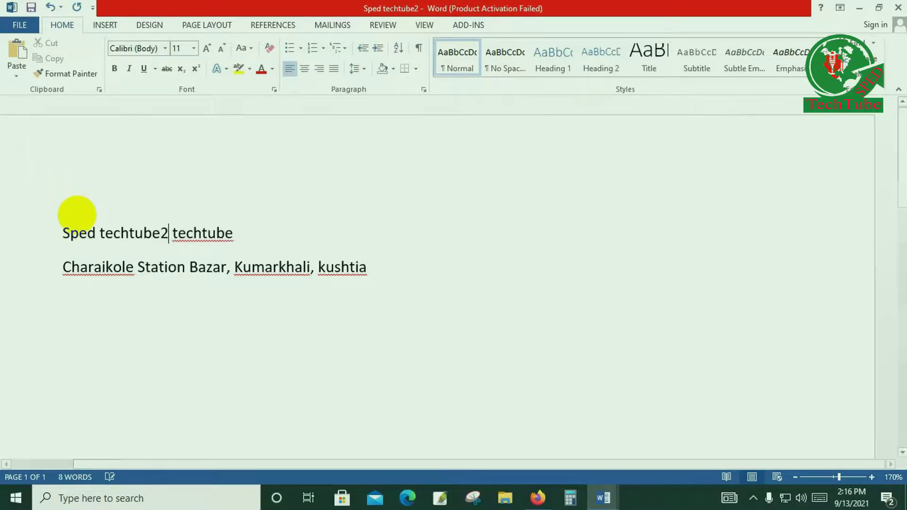
{"action": "left_click", "coordinate": [32, 9]}
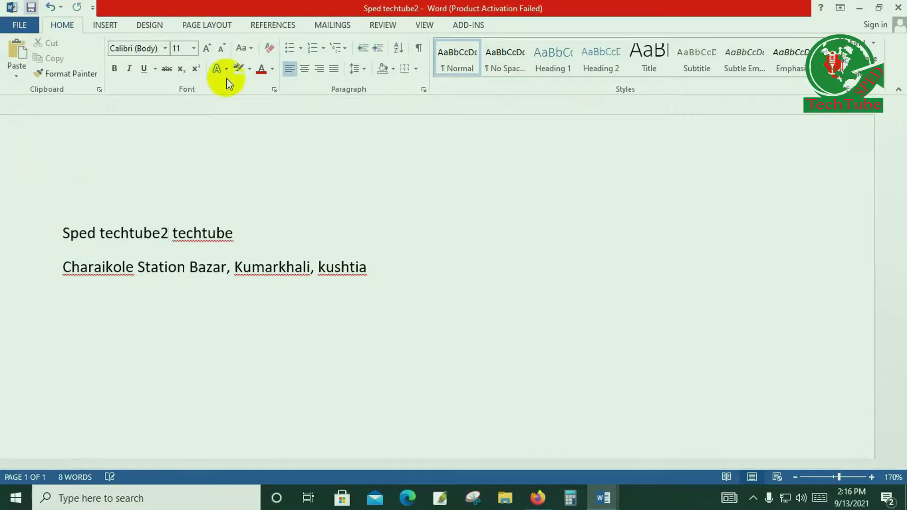
Close both open Word documents and open the Speda folder on New Volume (D:) in File Explorer
{"action": "left_click", "coordinate": [898, 8]}
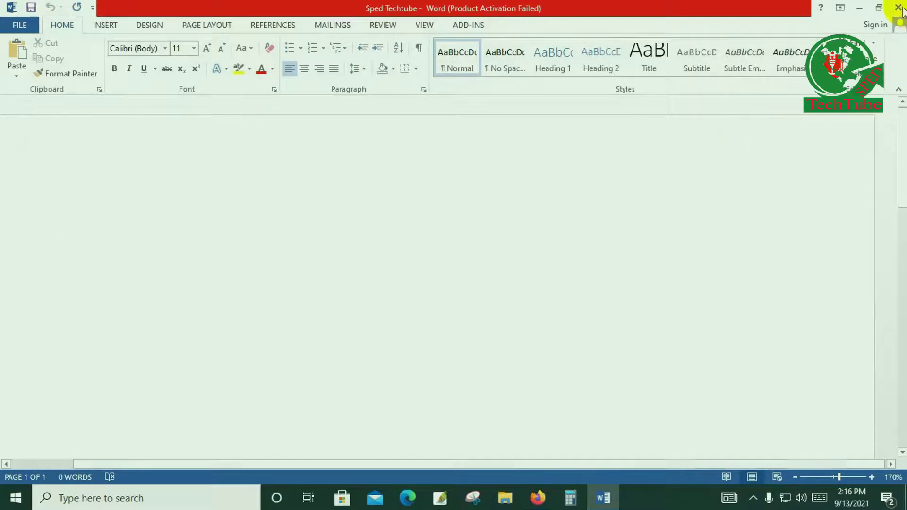
{"action": "left_click", "coordinate": [898, 8]}
{"action": "double_click", "coordinate": [38, 19]}
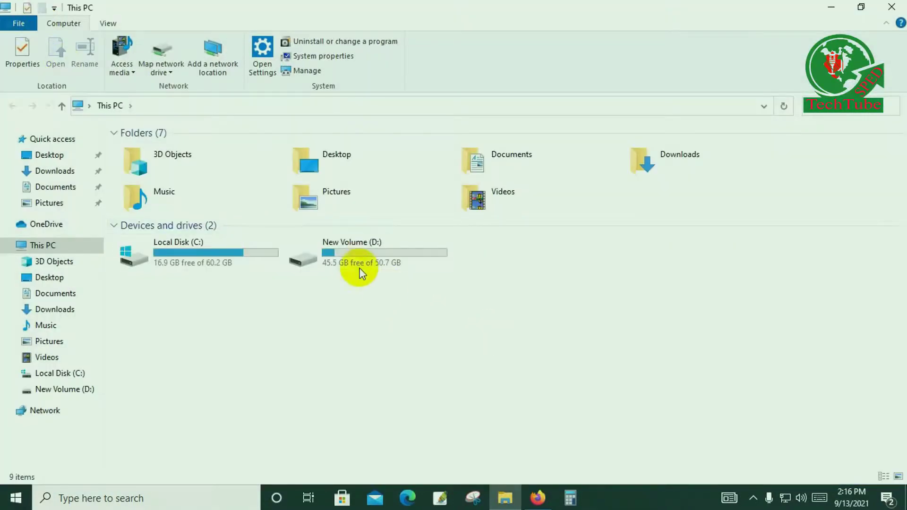
{"action": "double_click", "coordinate": [355, 267]}
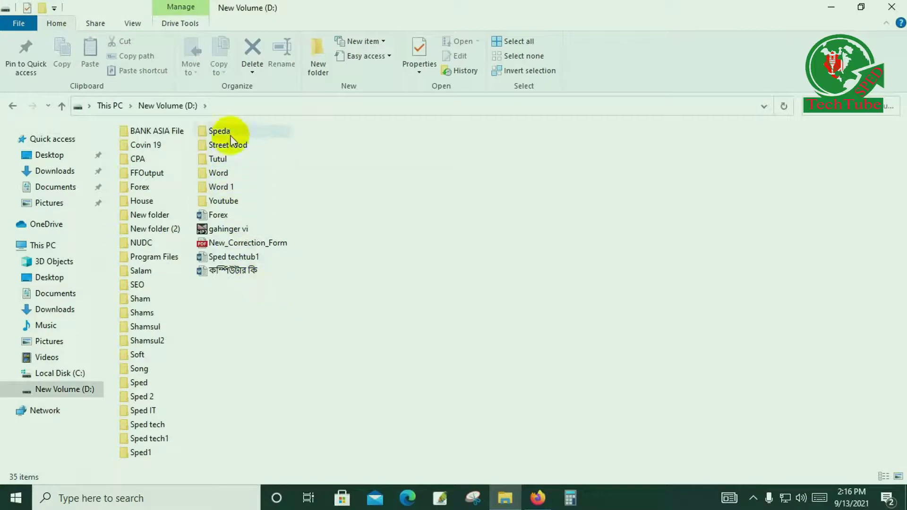
{"action": "double_click", "coordinate": [227, 137]}
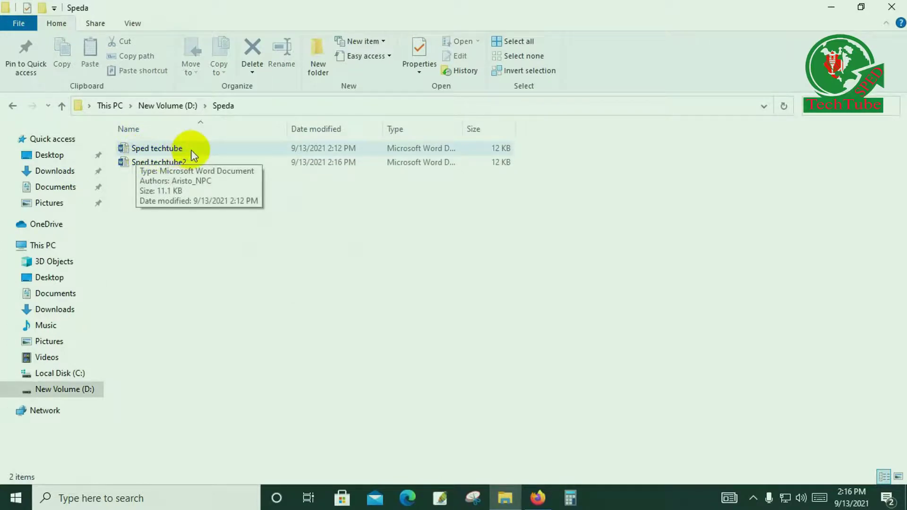
Open the original Sped techtube document to check its text, dismissing the activation wizard, and close it again
{"action": "double_click", "coordinate": [154, 148]}
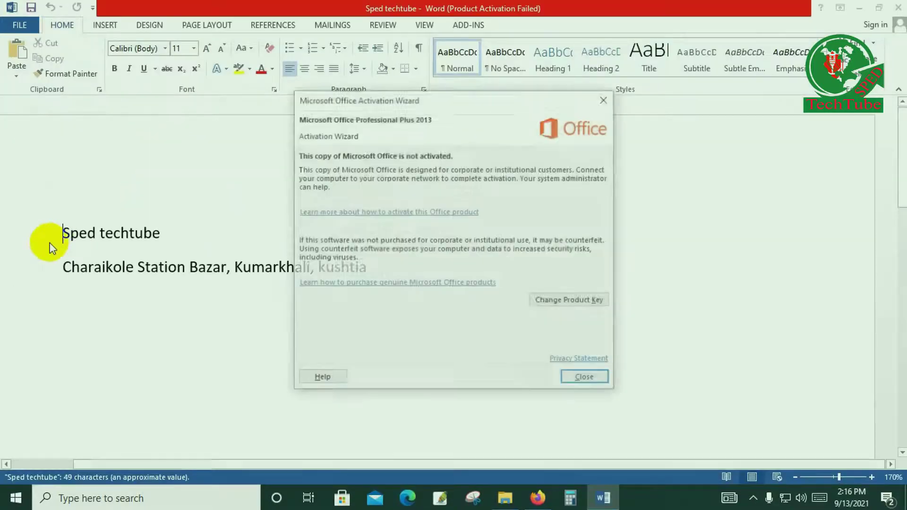
{"action": "left_click", "coordinate": [584, 378]}
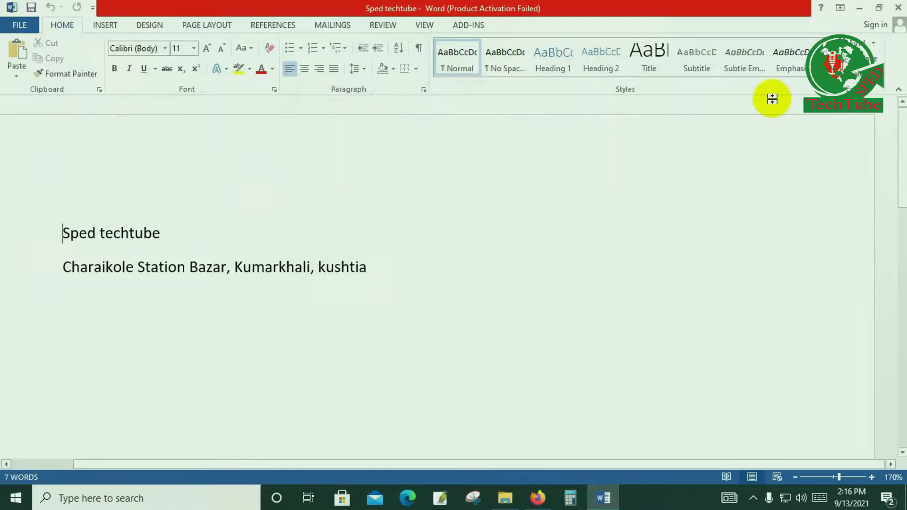
{"action": "left_click", "coordinate": [897, 8]}
Open the Sped techtube2 document from the Speda folder, dismiss the activation wizard and display the document's Info page
{"action": "double_click", "coordinate": [150, 162]}
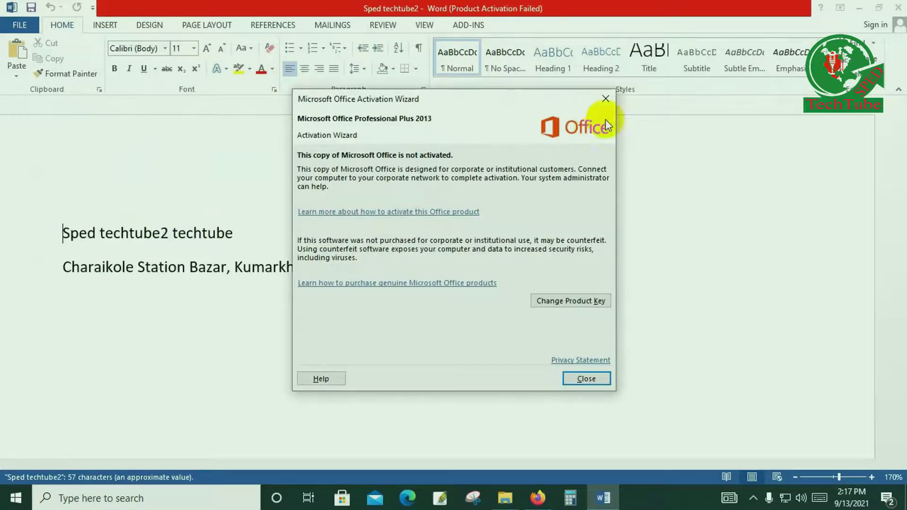
{"action": "left_click", "coordinate": [609, 101]}
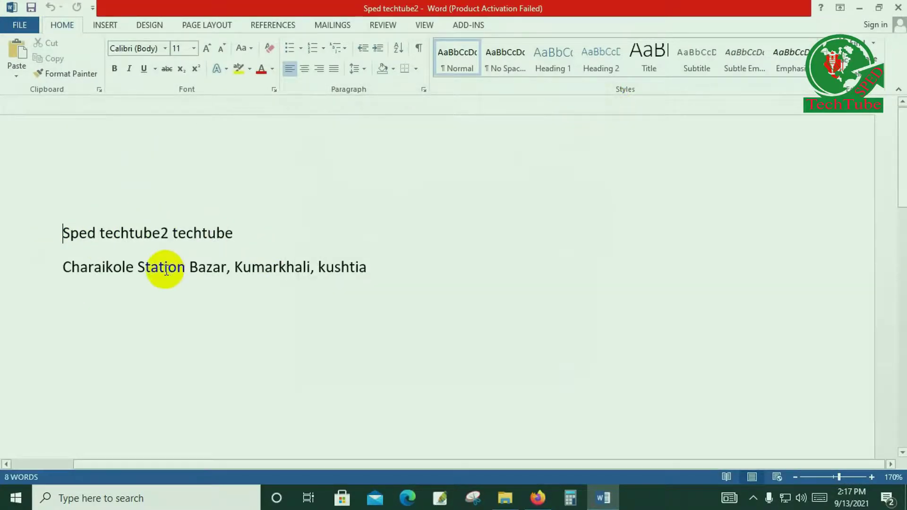
{"action": "left_click", "coordinate": [21, 26]}
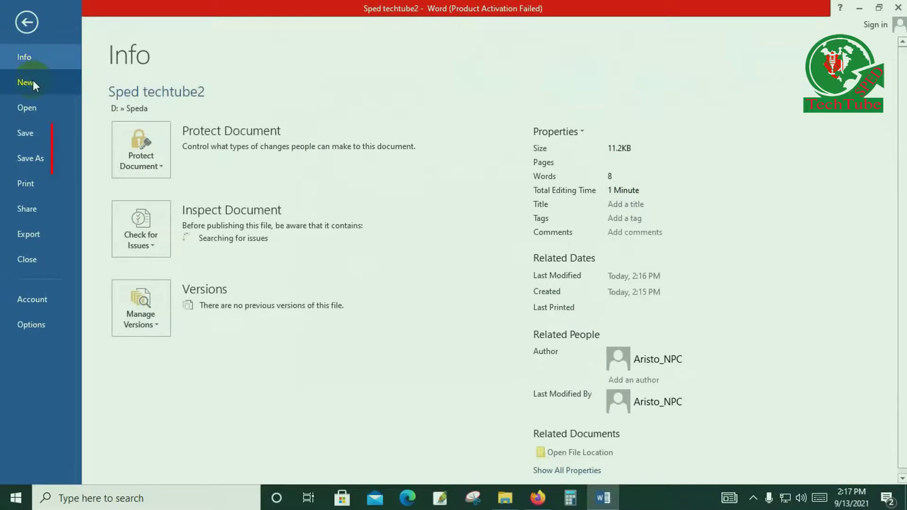